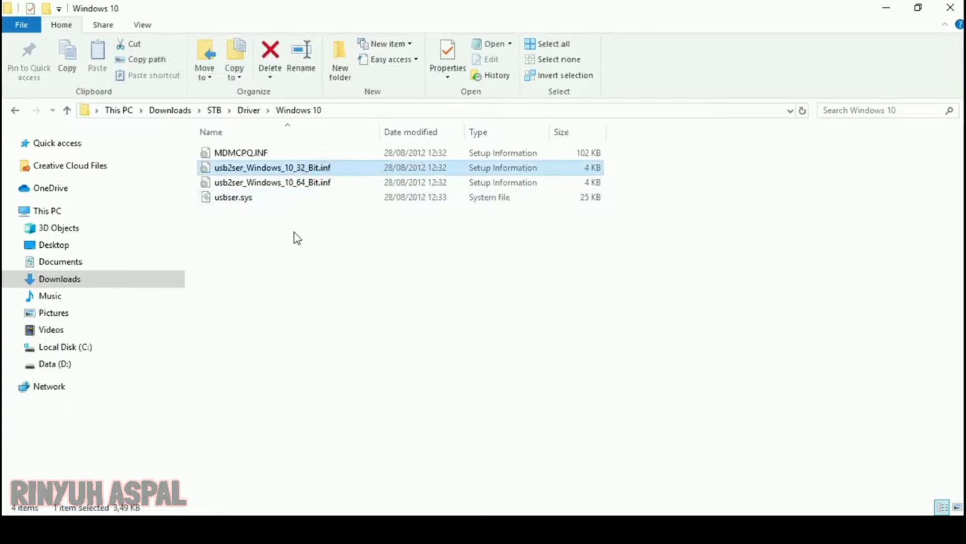
{"action": "left_click", "coordinate": [303, 186]}
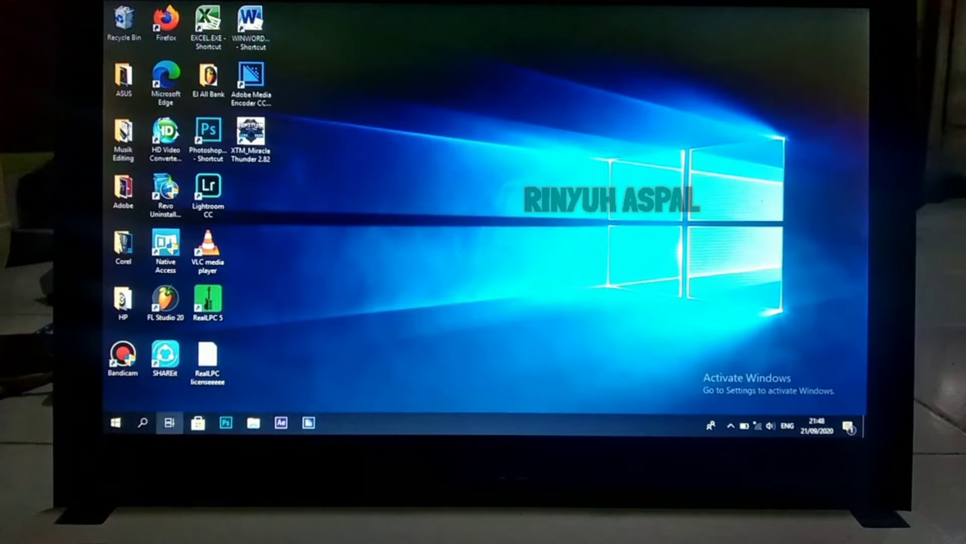
Step: Restart the PC into the Windows recovery options screen
{"action": "left_click", "coordinate": [116, 423]}
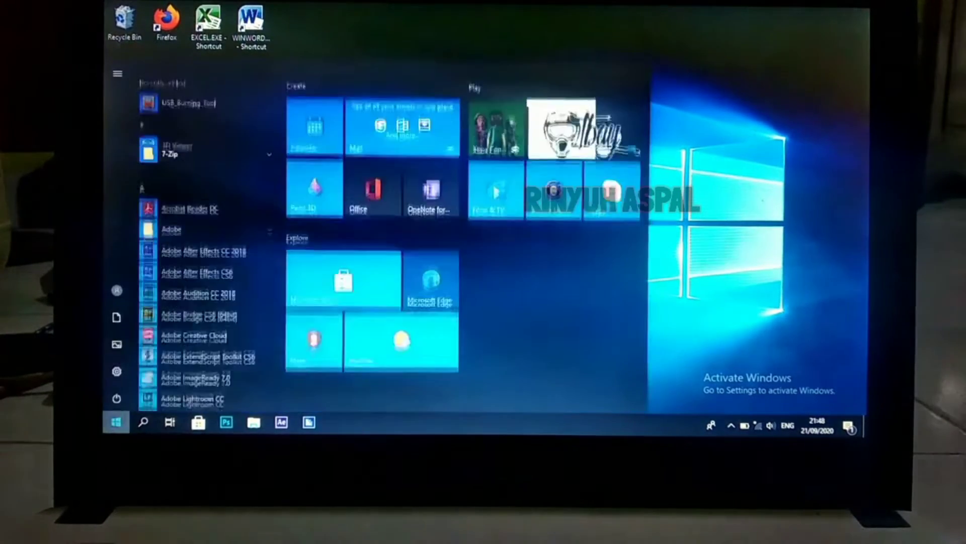
{"action": "left_click", "coordinate": [111, 398]}
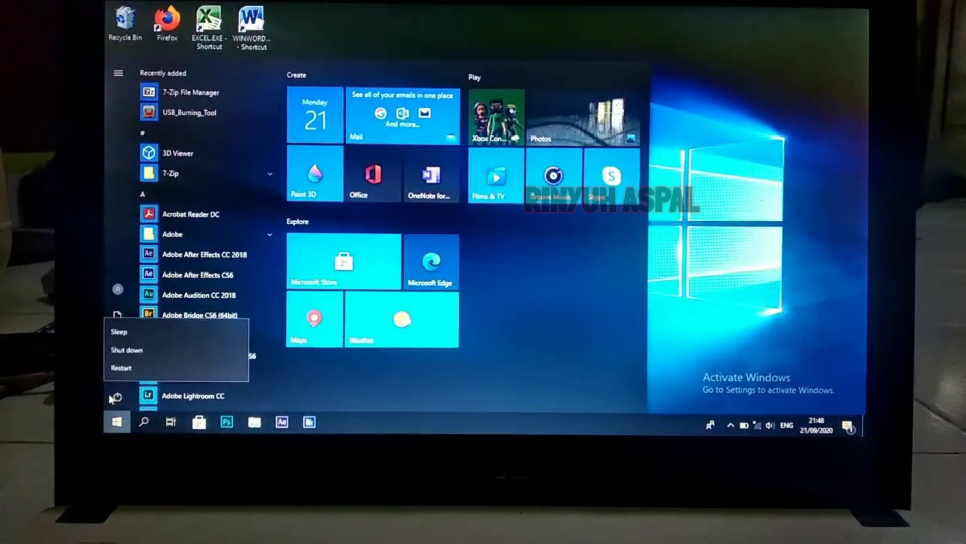
{"action": "left_click", "coordinate": [116, 372]}
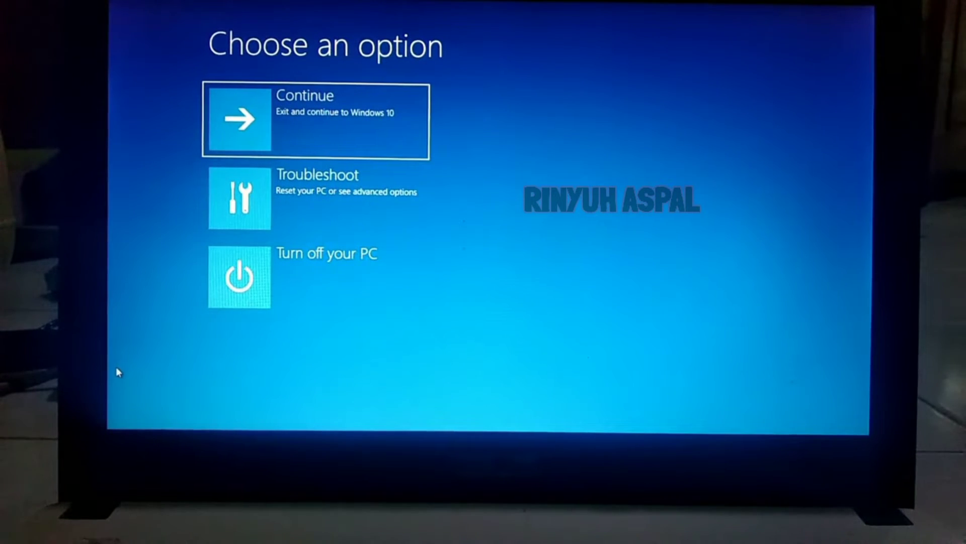
Step: Open the advanced options of the Troubleshoot section in the recovery environment
{"action": "key", "text": "Down"}
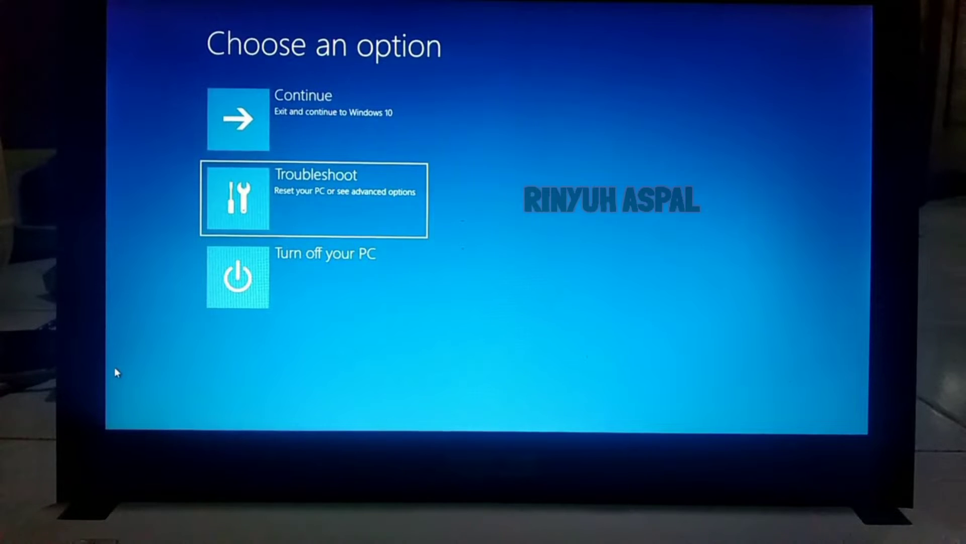
{"action": "key", "text": "Return"}
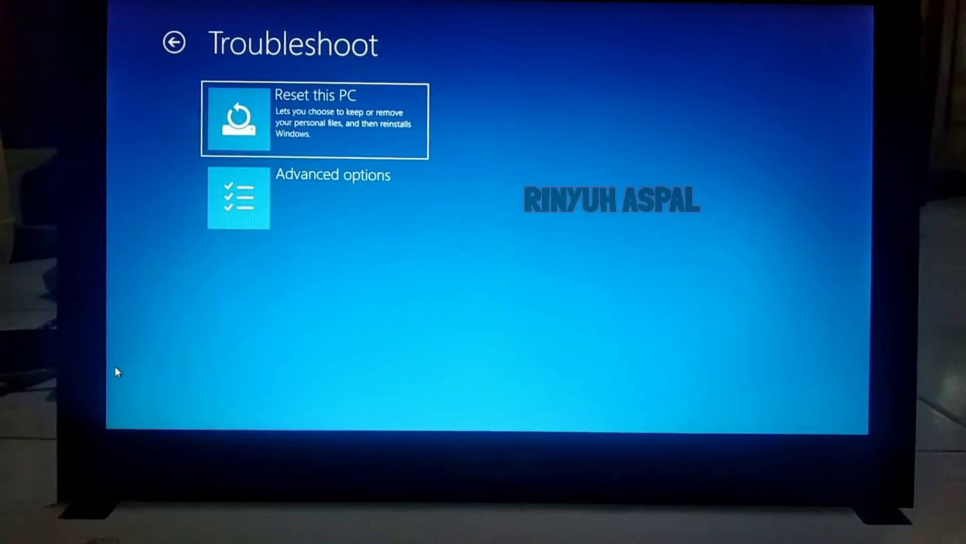
{"action": "key", "text": "Down"}
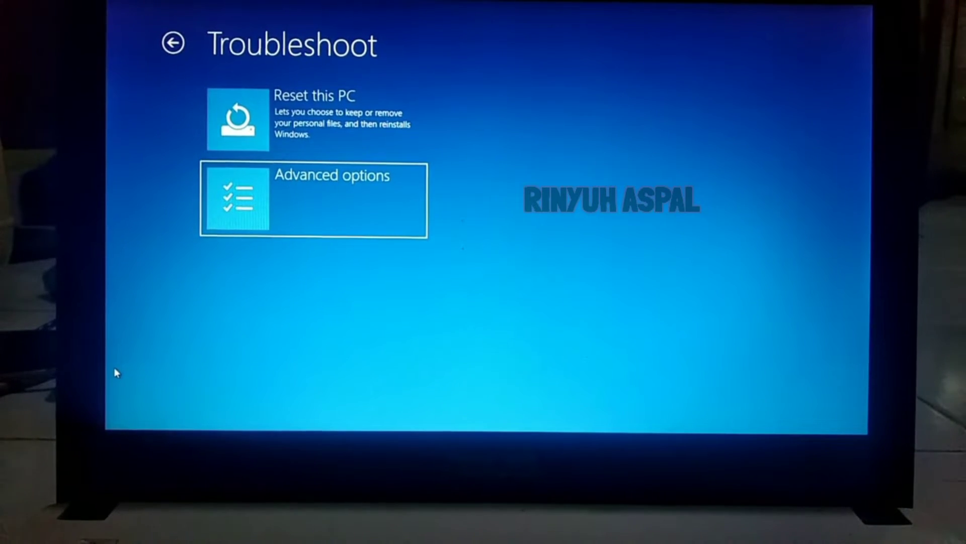
{"action": "key", "text": "Return"}
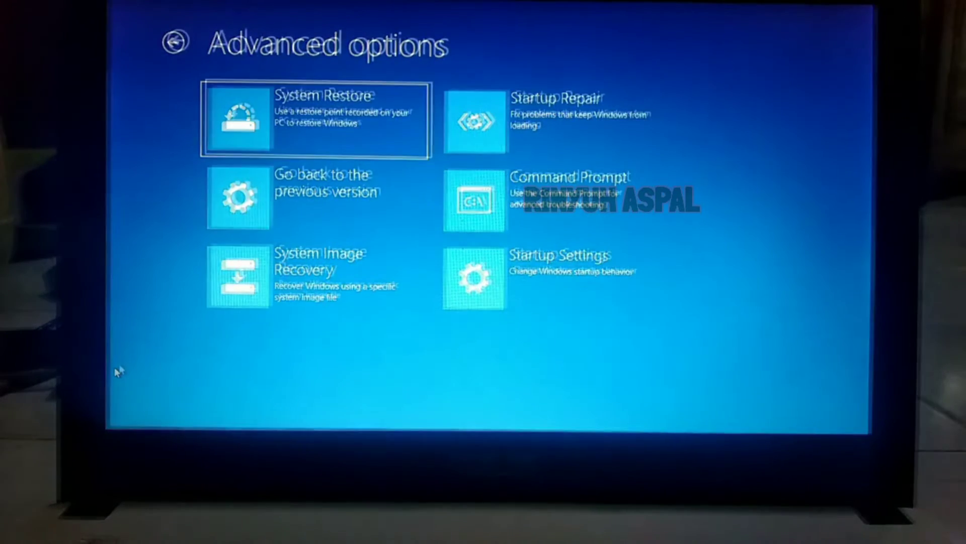
Step: Restart the PC through Startup Settings and boot Windows with driver signature enforcement disabled
{"action": "key", "text": "Down"}
{"action": "key", "text": "Down"}
{"action": "key", "text": "Right"}
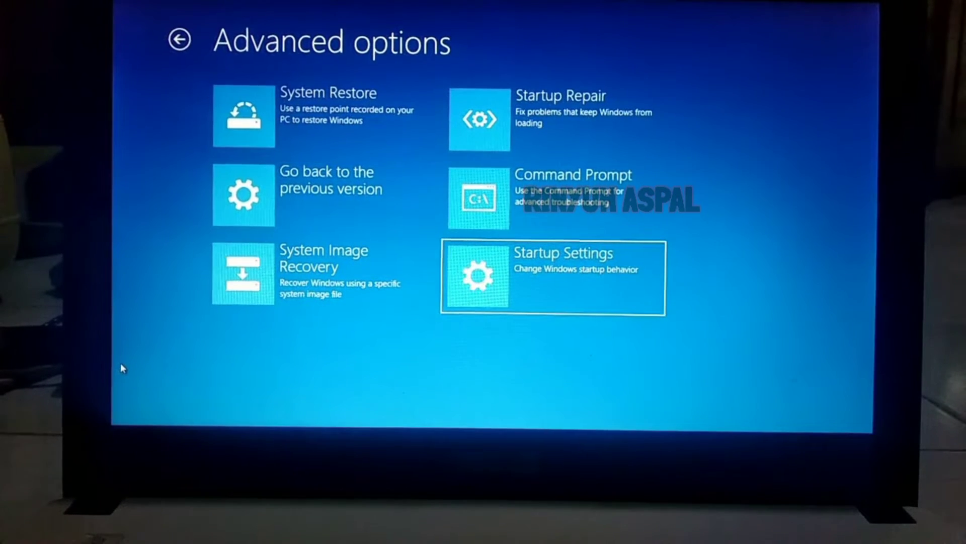
{"action": "key", "text": "Return"}
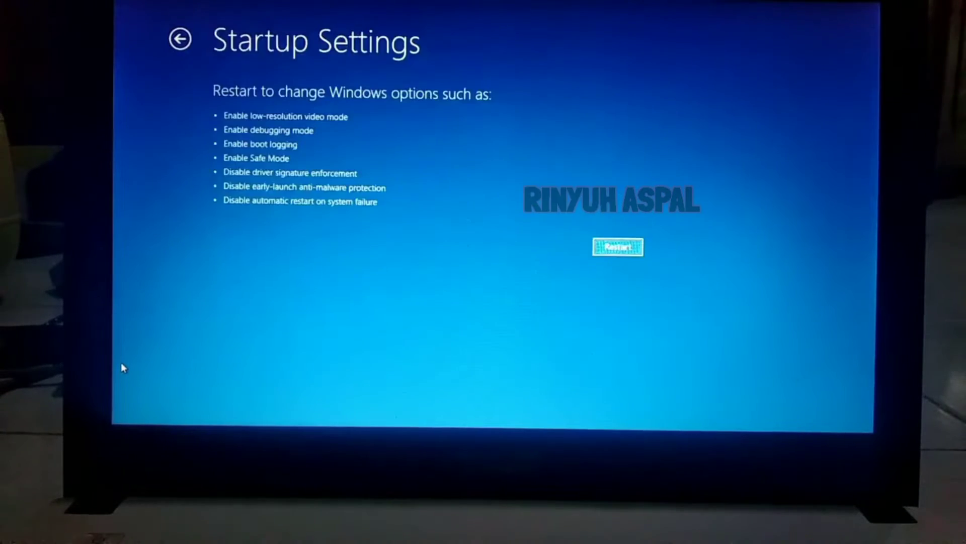
{"action": "left_click", "coordinate": [604, 248]}
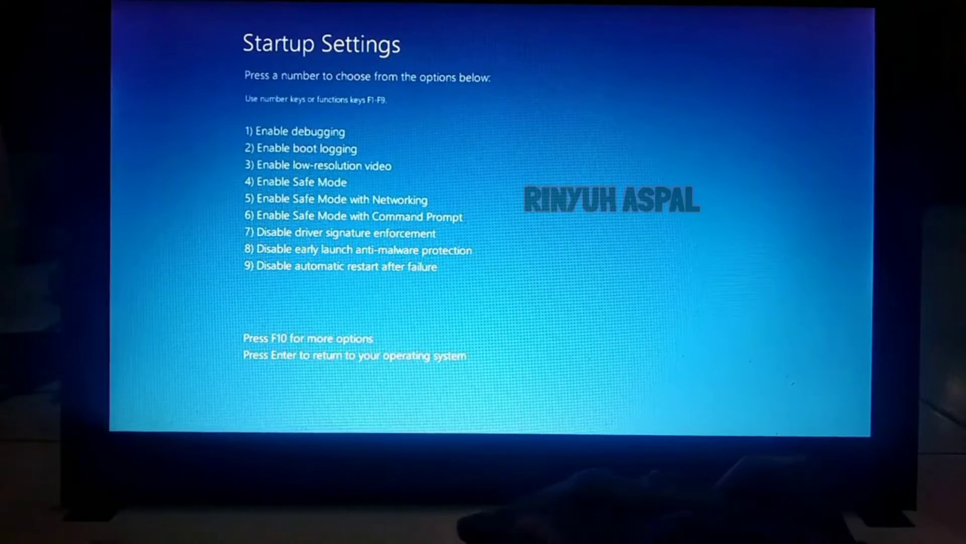
{"action": "key", "text": "4"}
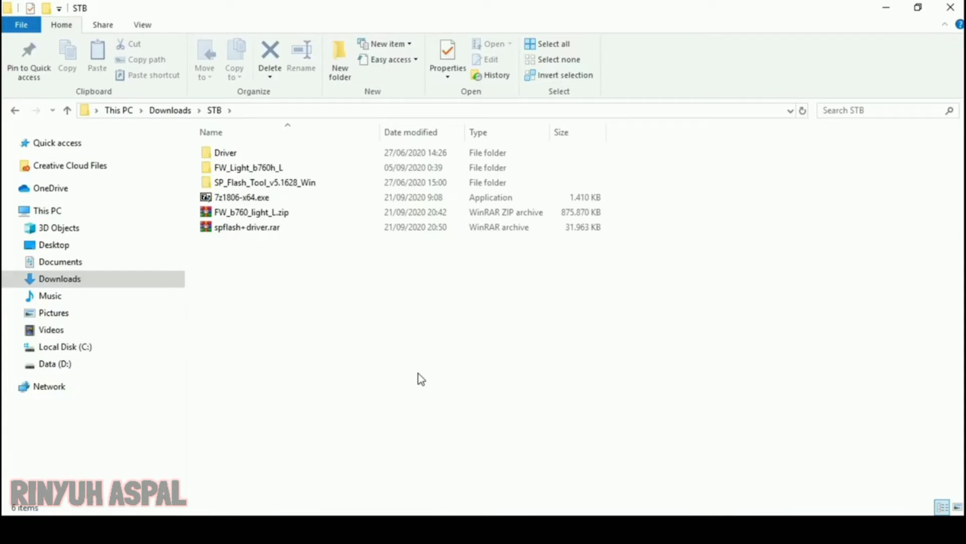
Step: Open Device Manager from the Control Panel
{"action": "left_click", "coordinate": [38, 513]}
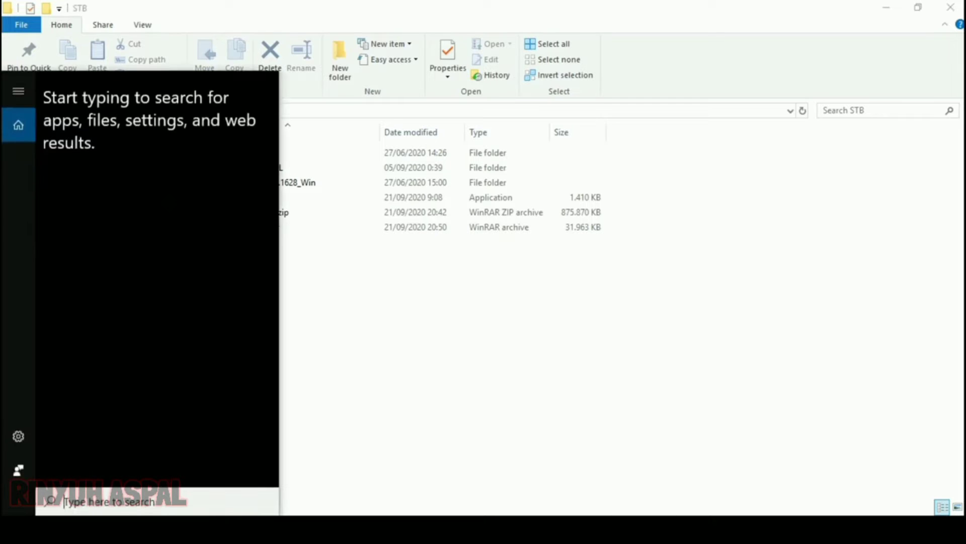
{"action": "type", "text": "con"}
{"action": "key", "text": "Return"}
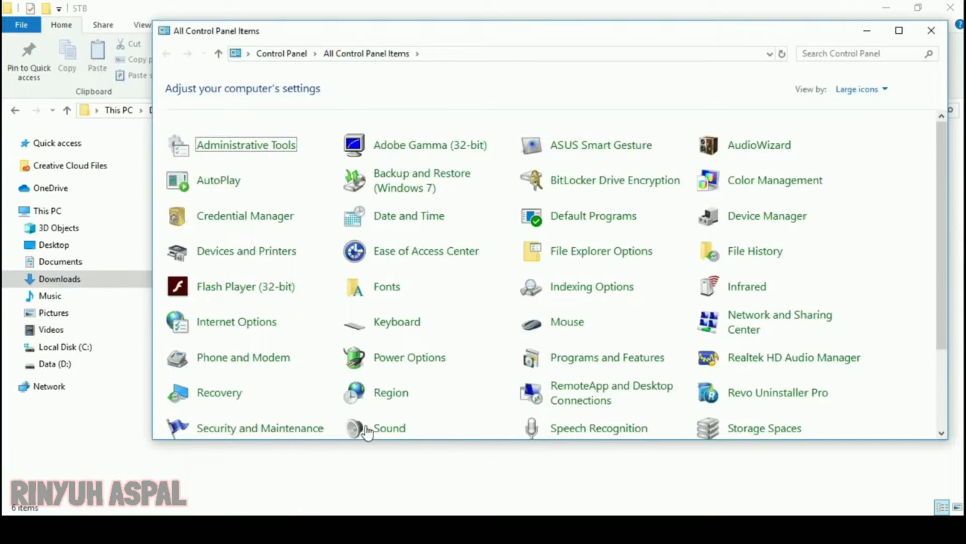
{"action": "left_click", "coordinate": [767, 222]}
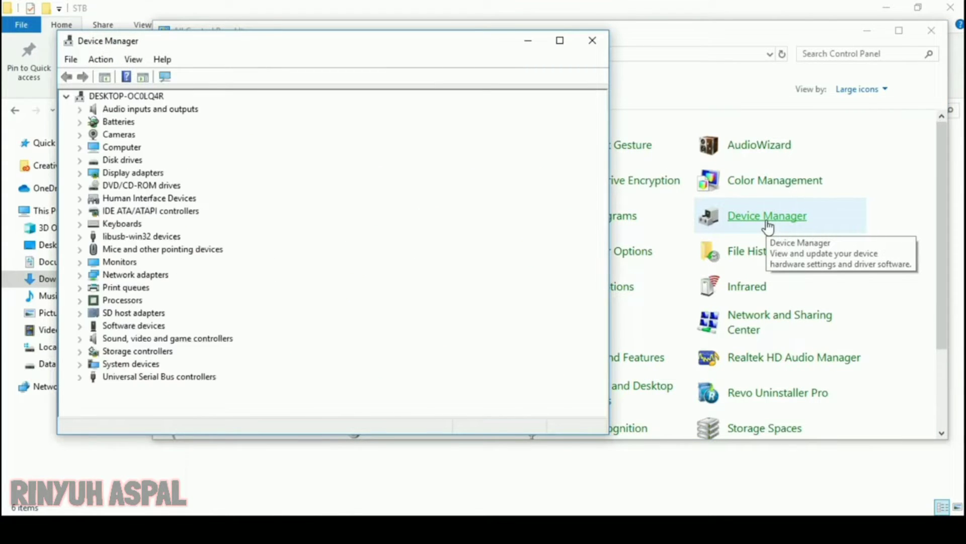
Step: Start adding legacy hardware to the computer, choosing manual selection from a list and the Show All Devices hardware type
{"action": "left_click", "coordinate": [157, 97]}
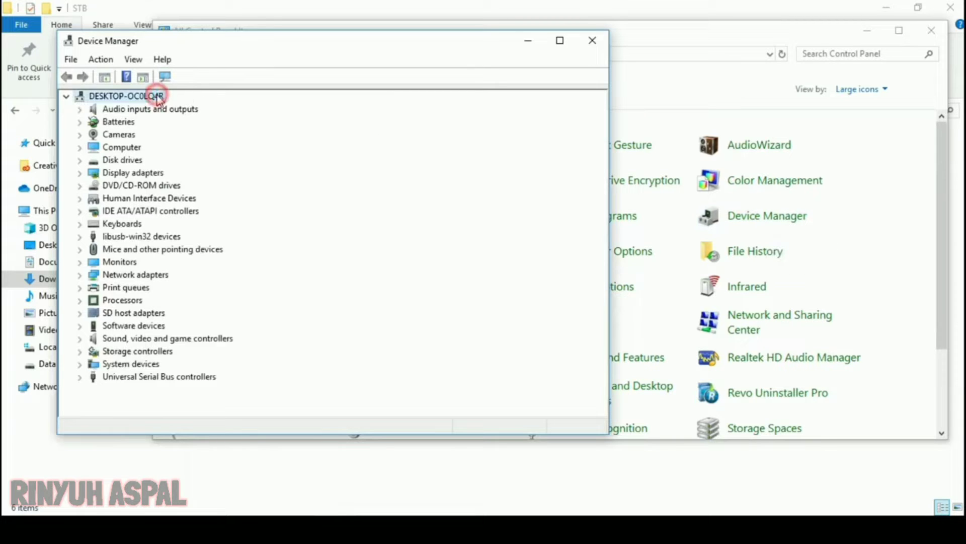
{"action": "left_click", "coordinate": [101, 61]}
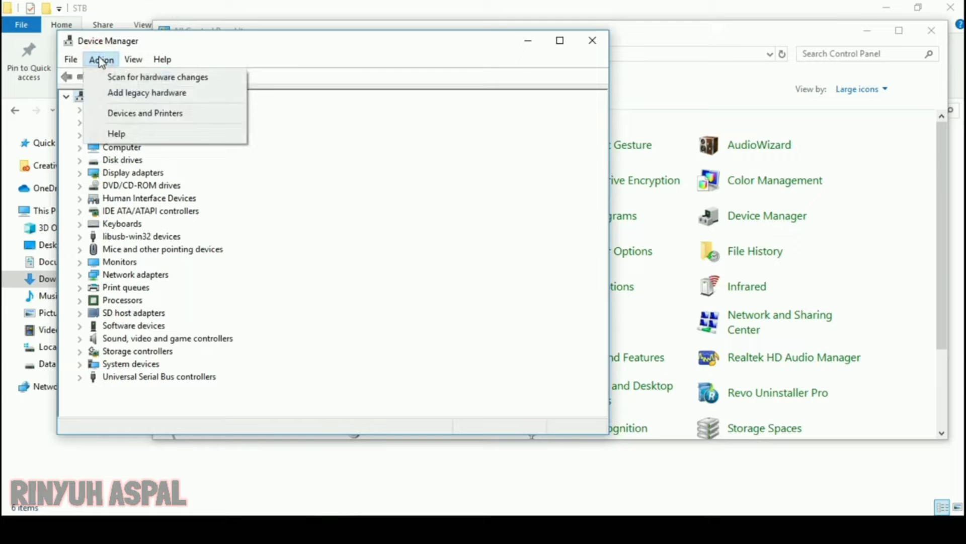
{"action": "left_click", "coordinate": [105, 92]}
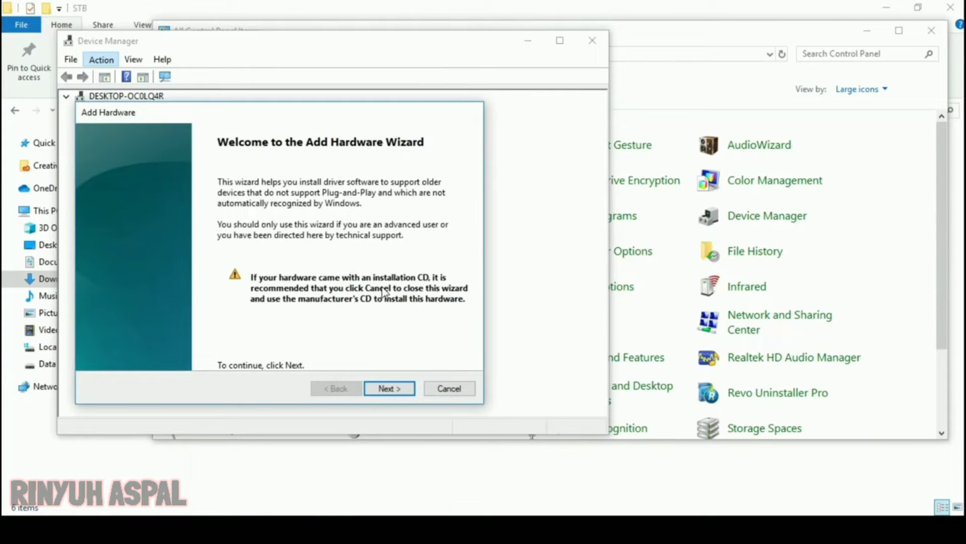
{"action": "left_click", "coordinate": [378, 391]}
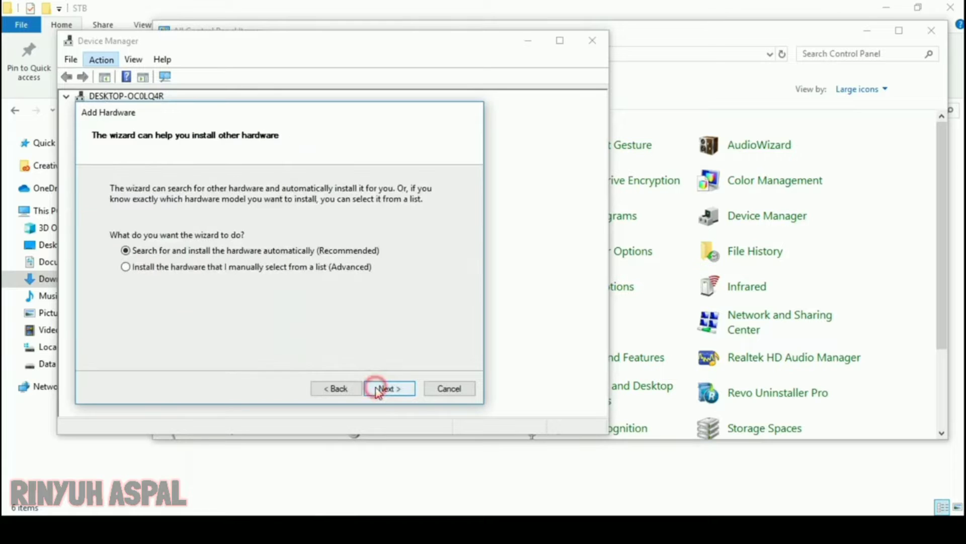
{"action": "left_click", "coordinate": [197, 269]}
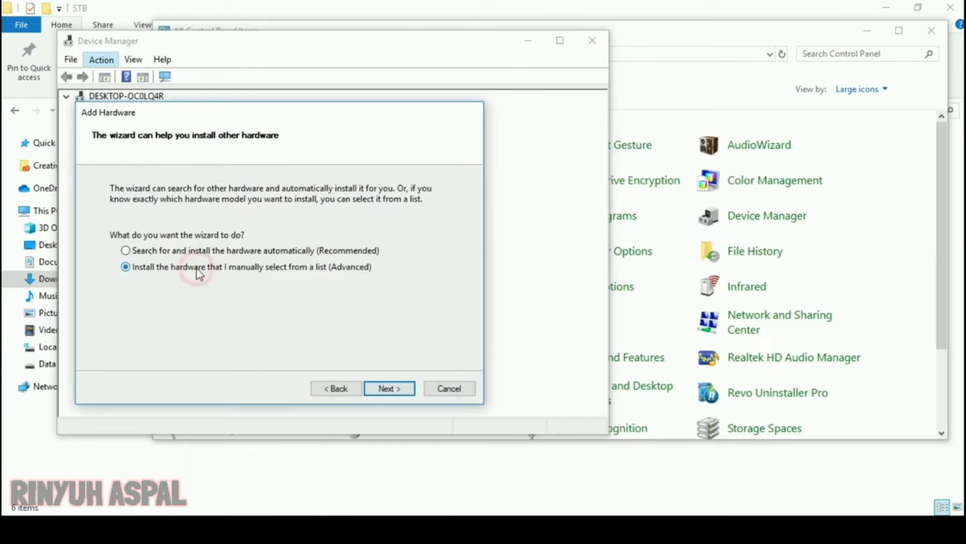
{"action": "left_click", "coordinate": [386, 389]}
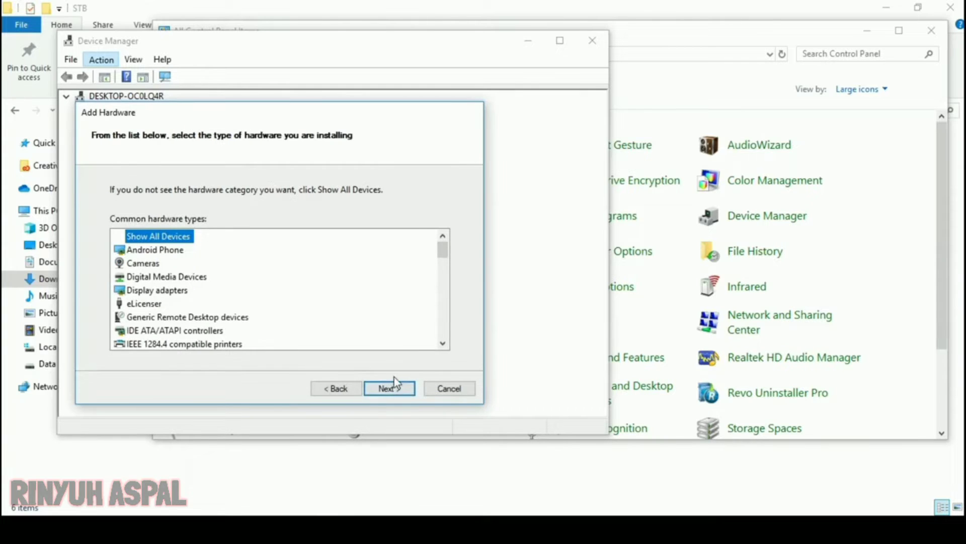
{"action": "left_click", "coordinate": [391, 388]}
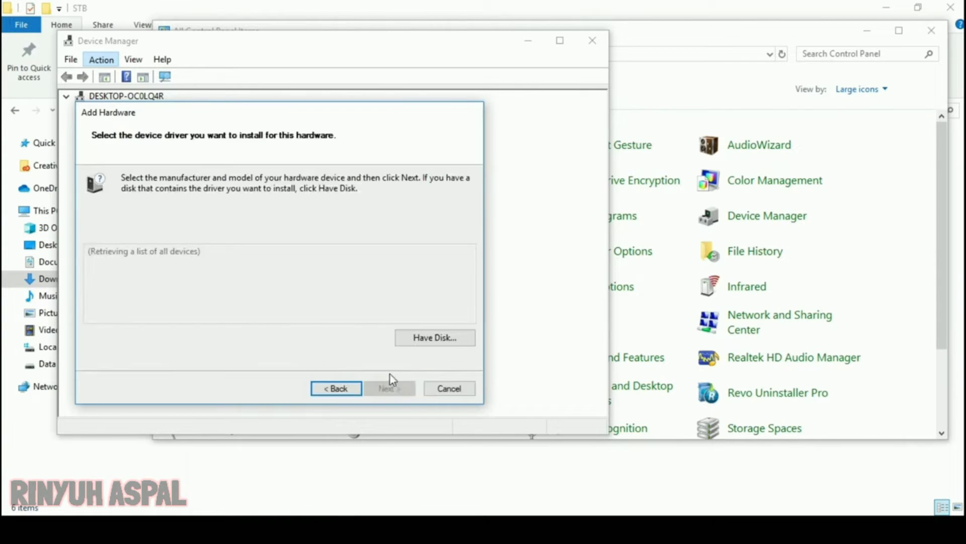
Step: Choose to install the driver from disk and browse to the Windows 10 folder in Downloads > STB > Driver
{"action": "left_click", "coordinate": [414, 340]}
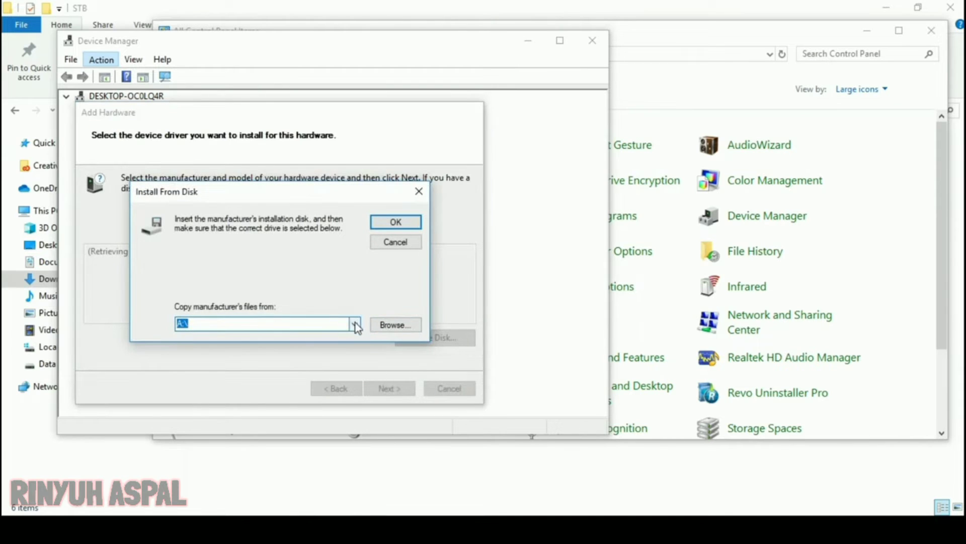
{"action": "left_click", "coordinate": [373, 325]}
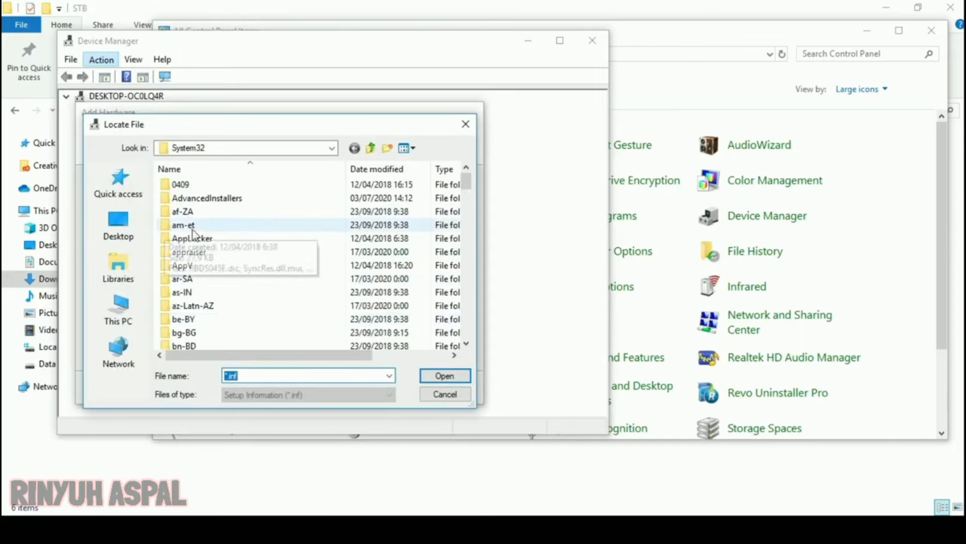
{"action": "left_click", "coordinate": [247, 149]}
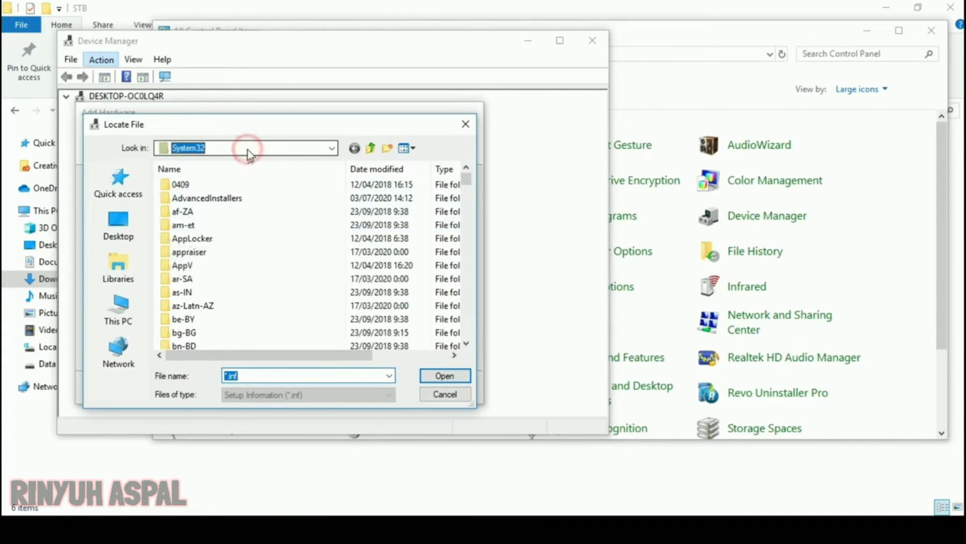
{"action": "left_click", "coordinate": [248, 151]}
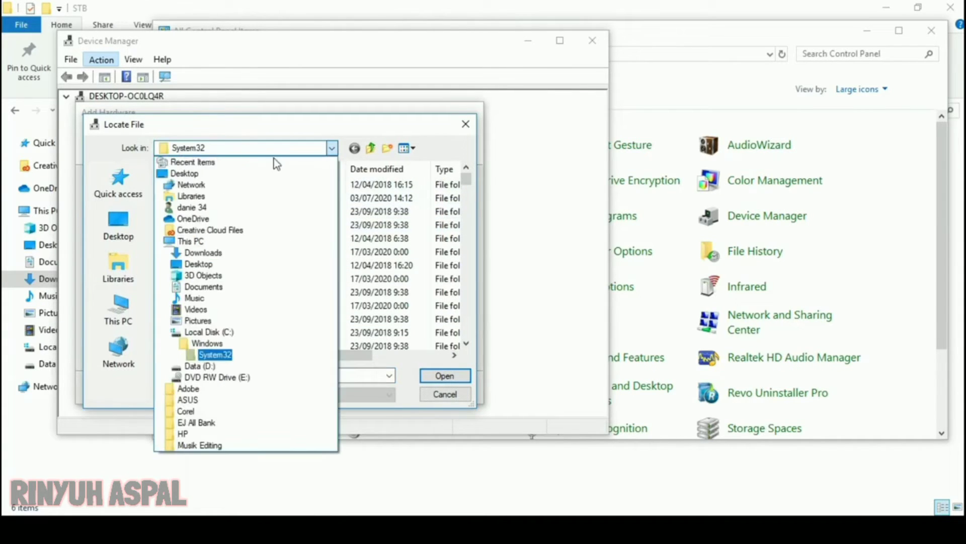
{"action": "left_click", "coordinate": [239, 253]}
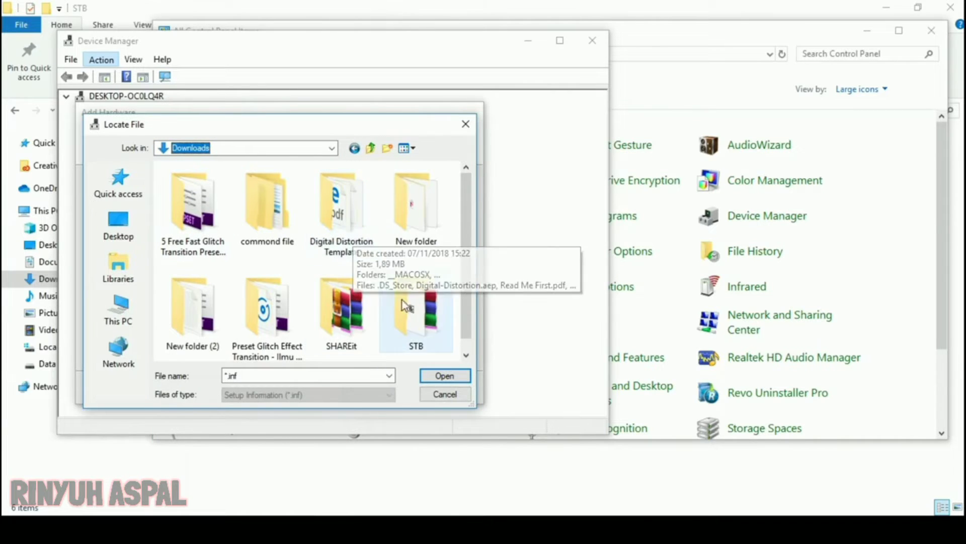
{"action": "double_click", "coordinate": [402, 302]}
{"action": "left_click", "coordinate": [190, 184]}
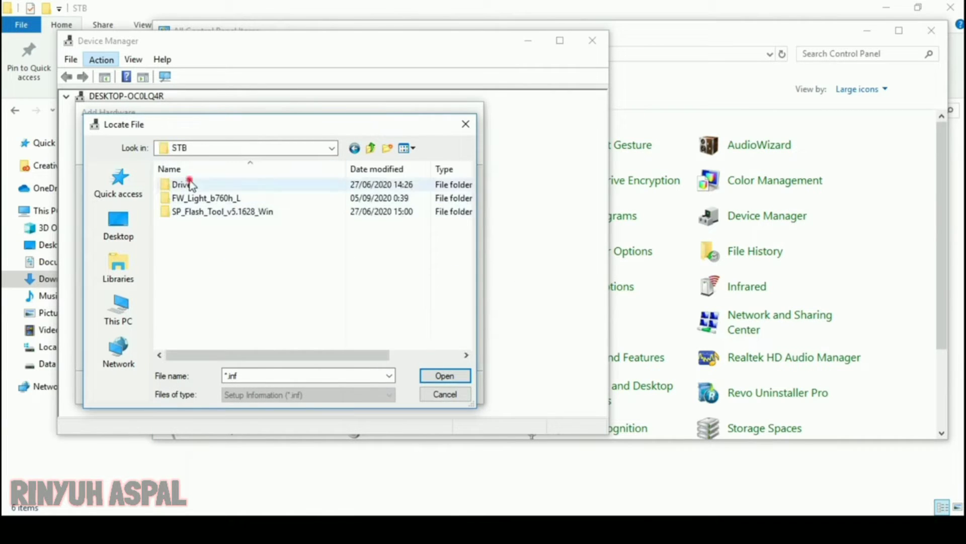
{"action": "double_click", "coordinate": [190, 184]}
{"action": "double_click", "coordinate": [197, 213]}
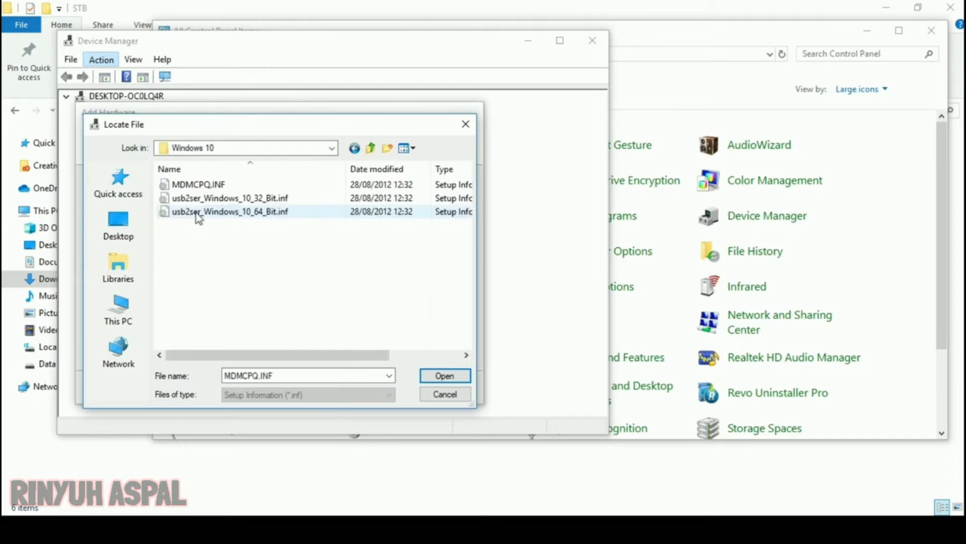
Step: Load usb2ser_Windows_10_64_Bit.inf as the driver source for the new hardware
{"action": "left_click", "coordinate": [223, 213]}
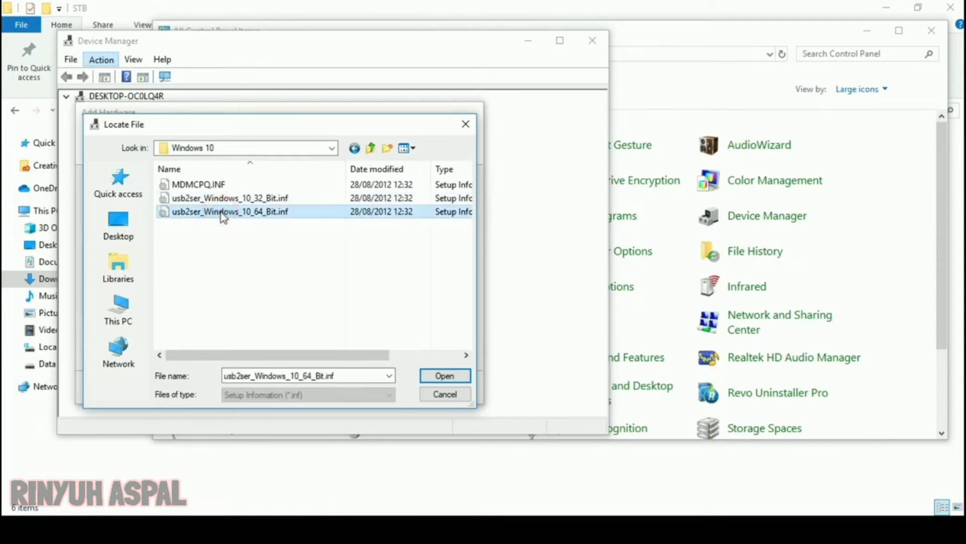
{"action": "left_click", "coordinate": [438, 373]}
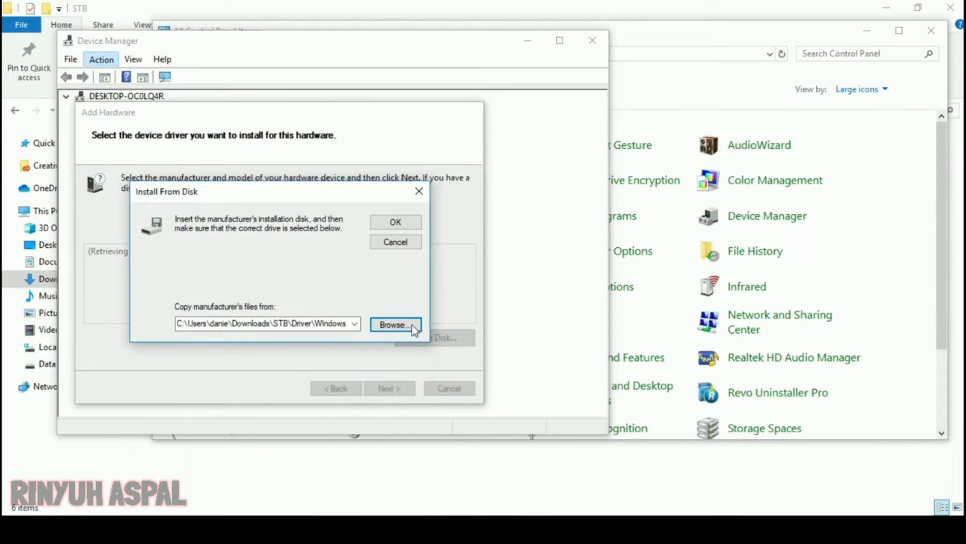
{"action": "left_click", "coordinate": [394, 221]}
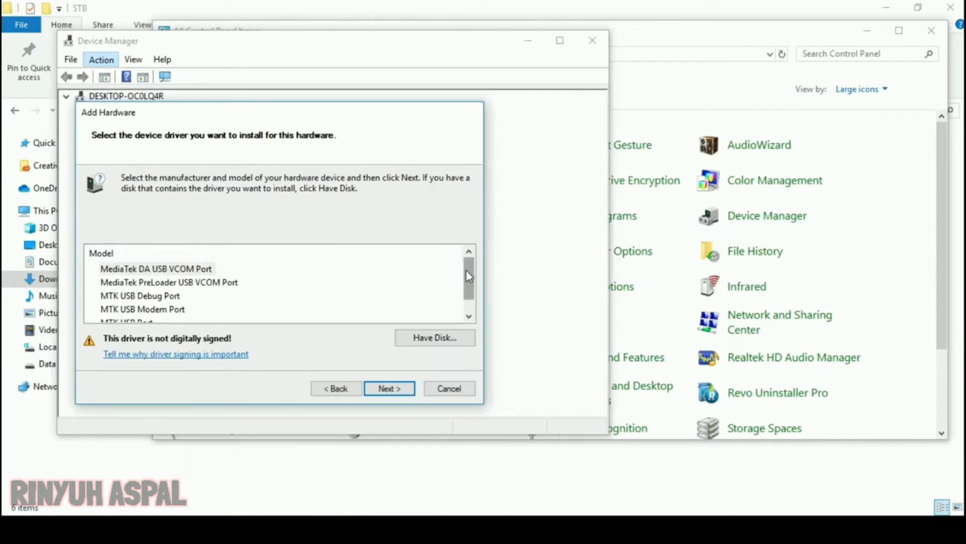
Step: Install the MediaTek DA USB VCOM Port model, allowing the unsigned driver software to be installed anyway
{"action": "left_click_drag", "start_coordinate": [466, 270], "coordinate": [382, 264]}
{"action": "left_click_drag", "start_coordinate": [466, 276], "coordinate": [291, 269]}
{"action": "left_click", "coordinate": [186, 272]}
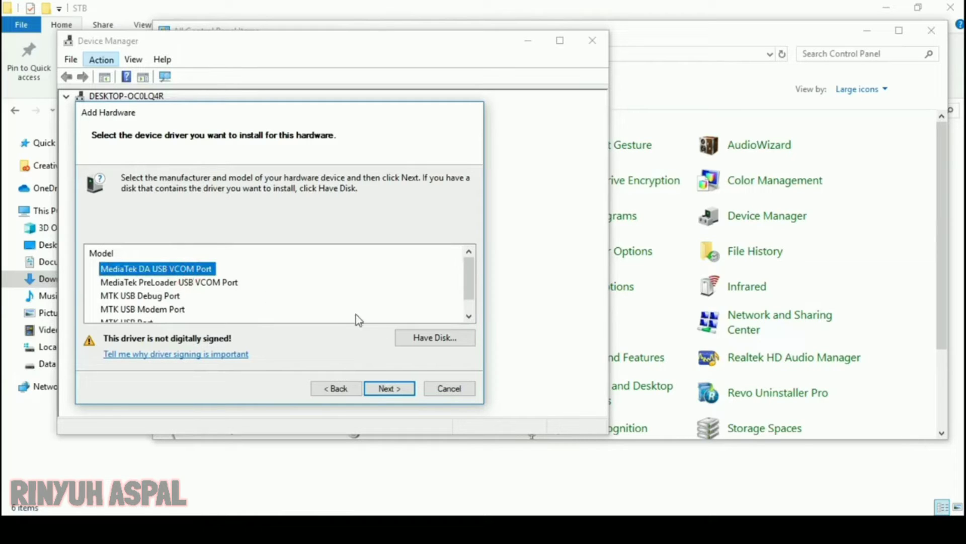
{"action": "left_click", "coordinate": [403, 392]}
{"action": "left_click", "coordinate": [401, 391]}
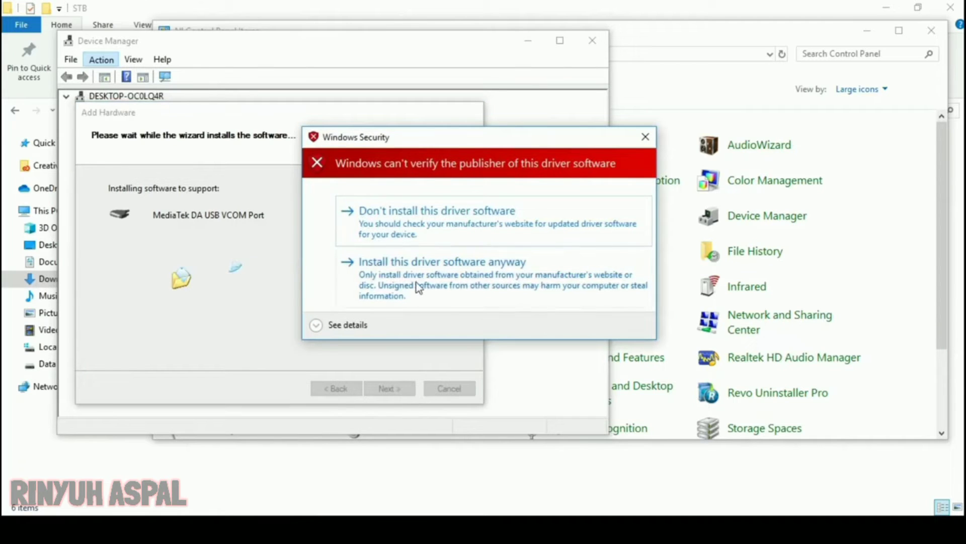
{"action": "left_click", "coordinate": [416, 282]}
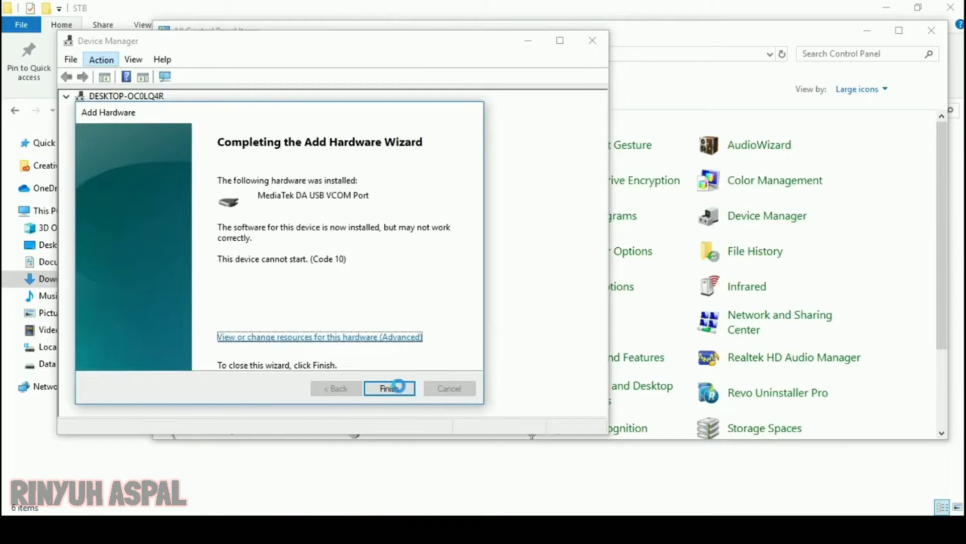
Step: Finish the DA USB VCOM Port installation and start adding another legacy device, using manual selection and the Show All Devices type
{"action": "left_click", "coordinate": [396, 388]}
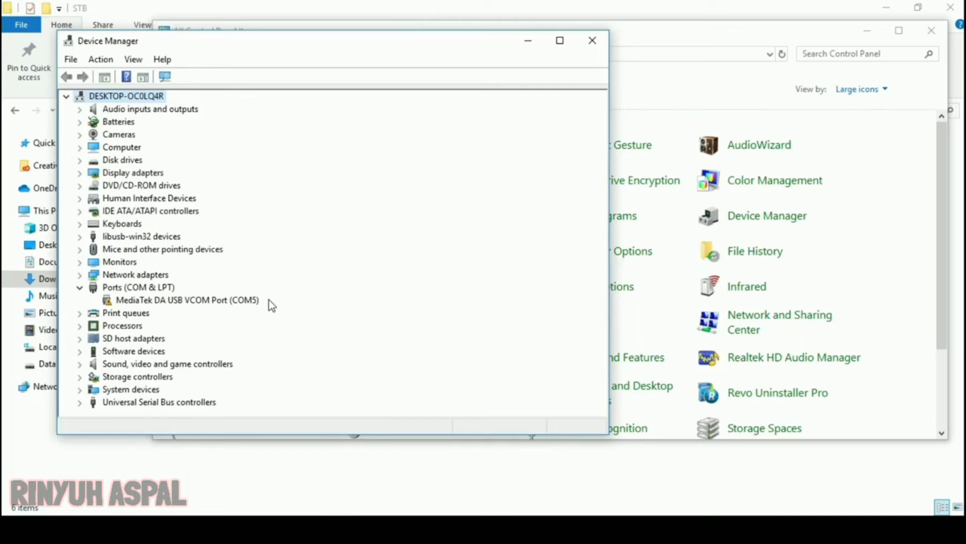
{"action": "left_click", "coordinate": [101, 58]}
{"action": "left_click", "coordinate": [116, 93]}
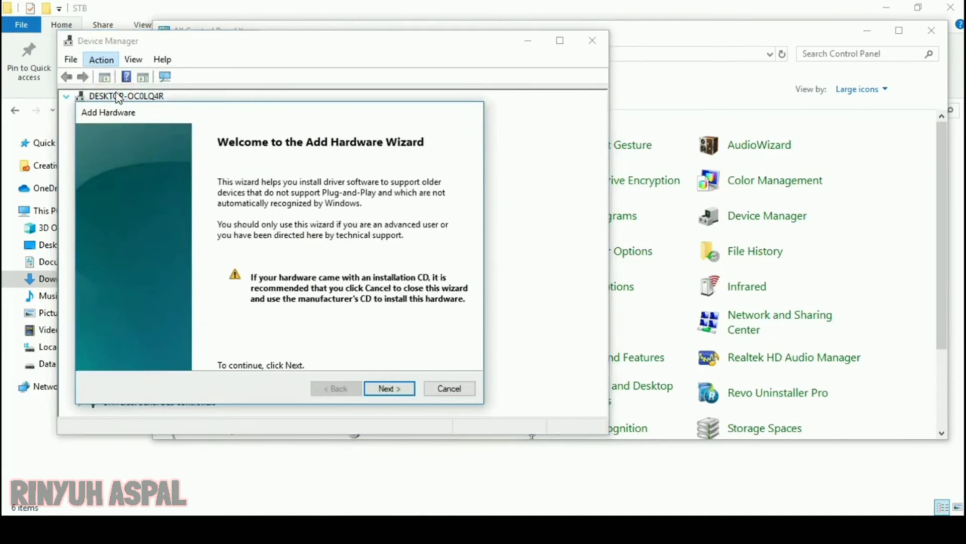
{"action": "left_click", "coordinate": [389, 389]}
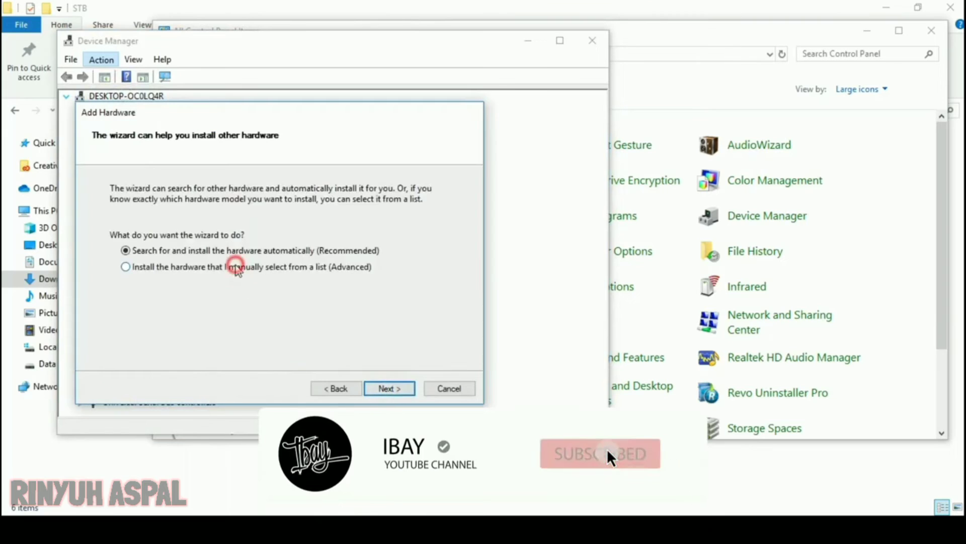
{"action": "left_click", "coordinate": [236, 266]}
{"action": "left_click", "coordinate": [388, 388]}
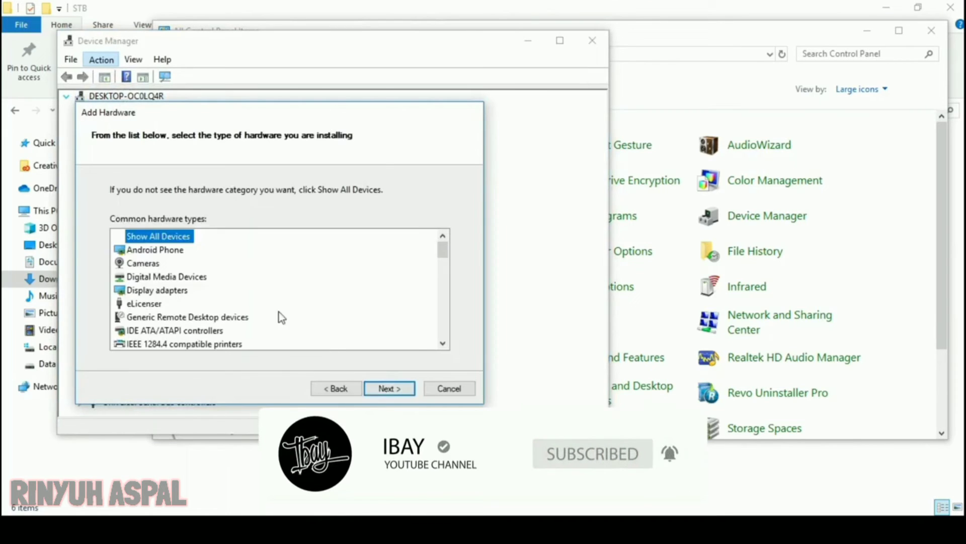
{"action": "left_click", "coordinate": [388, 389]}
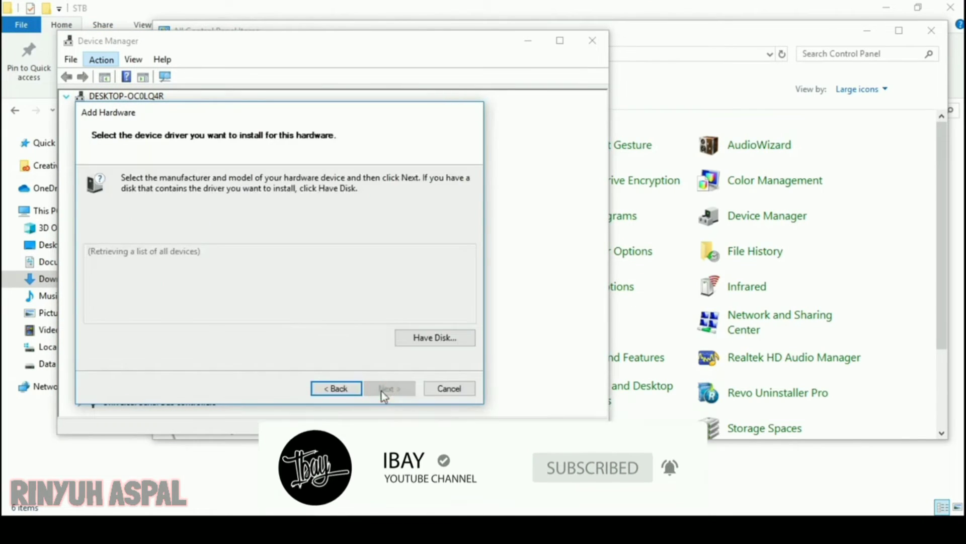
Step: Choose to install from disk and load usb2ser_Windows_10_64_Bit.inf from the Windows 10 driver folder
{"action": "left_click", "coordinate": [451, 342]}
{"action": "left_click", "coordinate": [355, 324]}
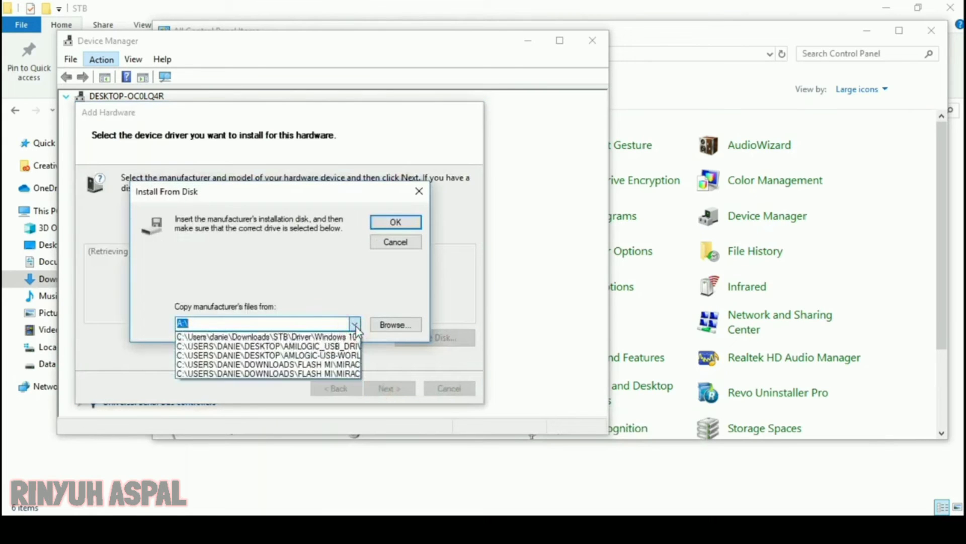
{"action": "left_click", "coordinate": [356, 325]}
{"action": "left_click", "coordinate": [395, 325]}
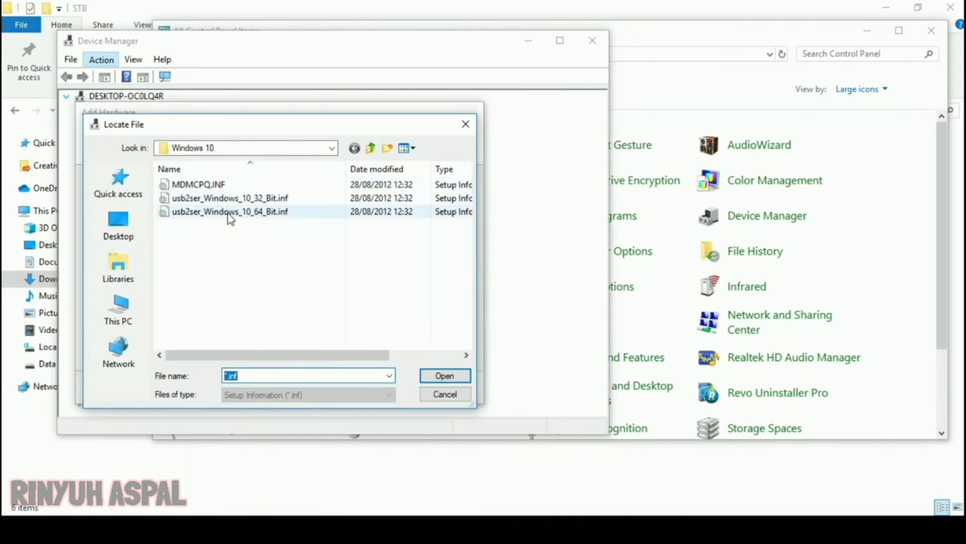
{"action": "left_click", "coordinate": [229, 212]}
{"action": "left_click", "coordinate": [442, 375]}
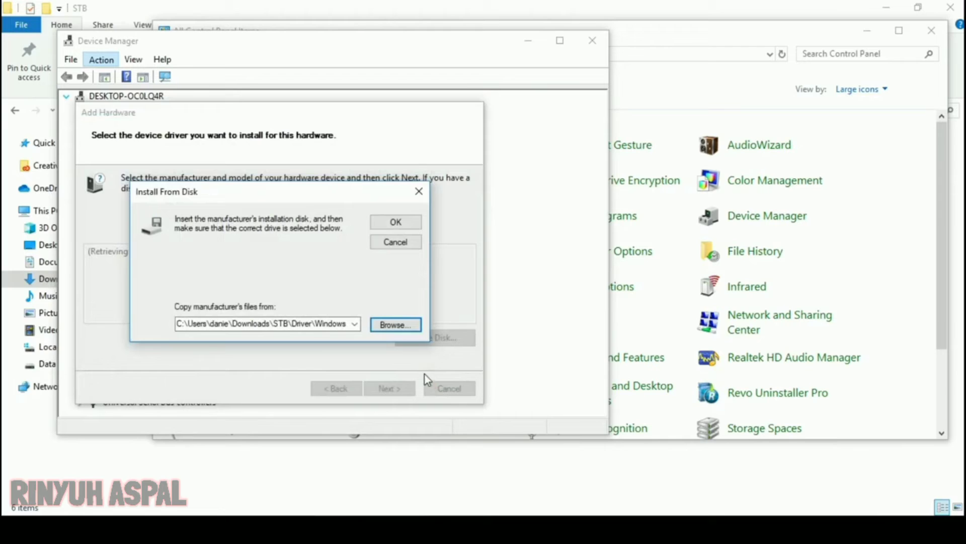
{"action": "left_click", "coordinate": [397, 222]}
Step: Install the MediaTek PreLoader USB VCOM Port model and finish the Add Hardware wizard
{"action": "left_click", "coordinate": [233, 282]}
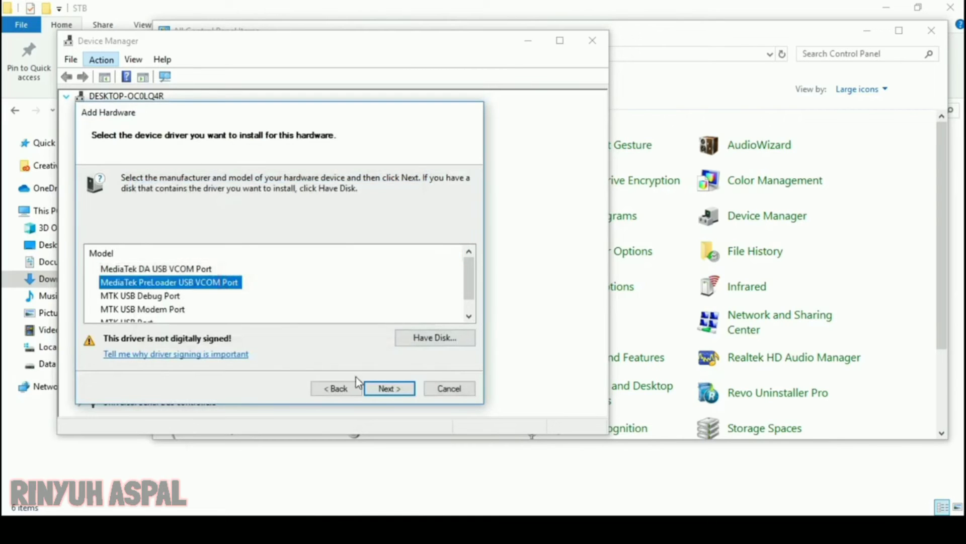
{"action": "left_click", "coordinate": [383, 392]}
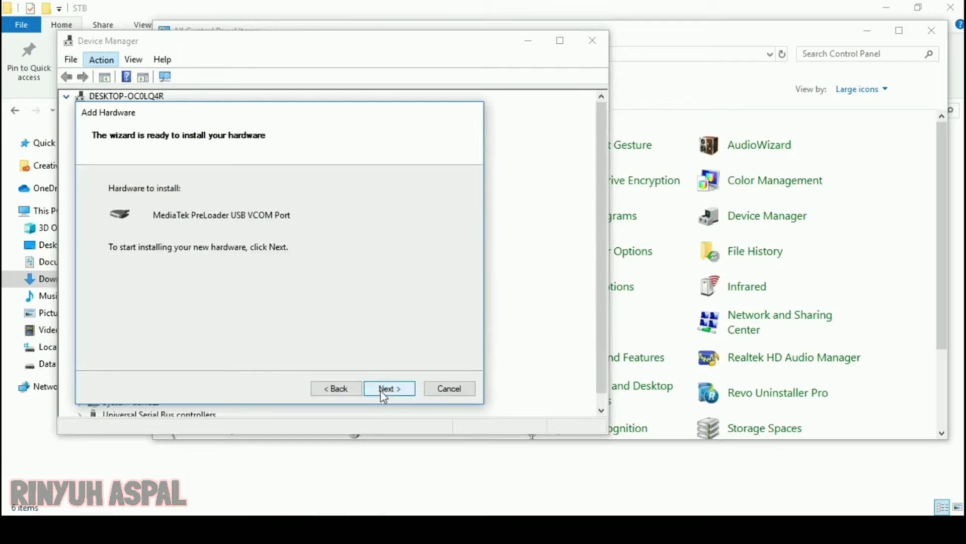
{"action": "left_click", "coordinate": [383, 388]}
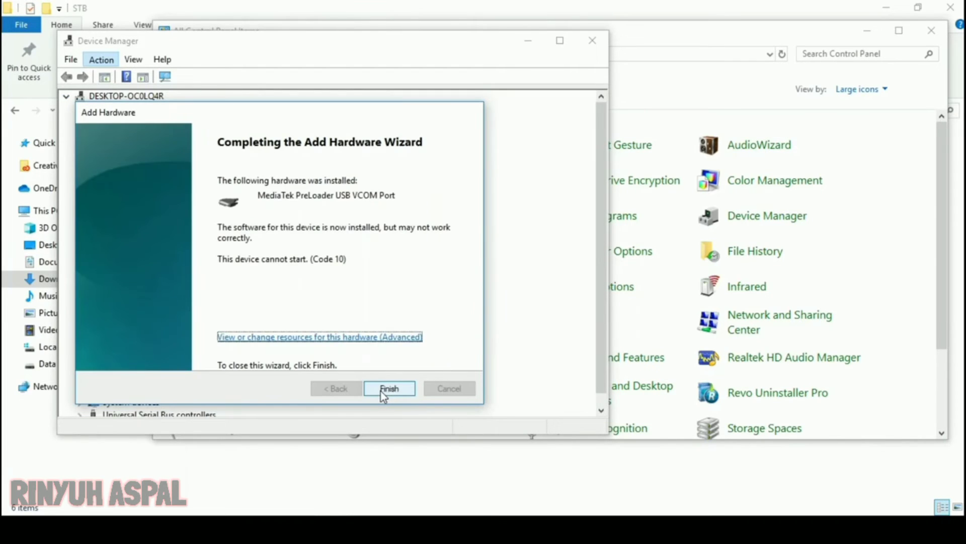
{"action": "left_click", "coordinate": [381, 390]}
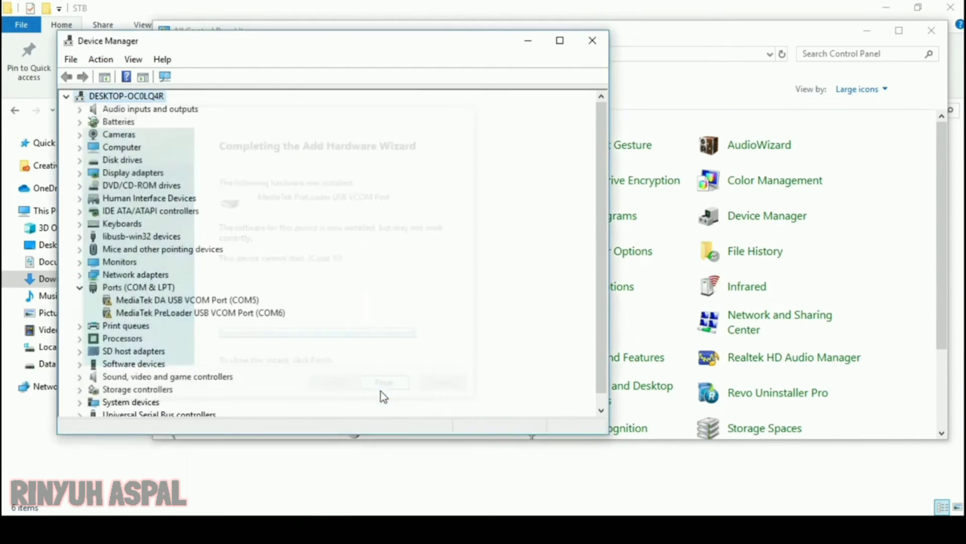
Step: Start adding a third legacy hardware device, choosing manual selection from a list and the Show All Devices hardware type
{"action": "left_click", "coordinate": [105, 60]}
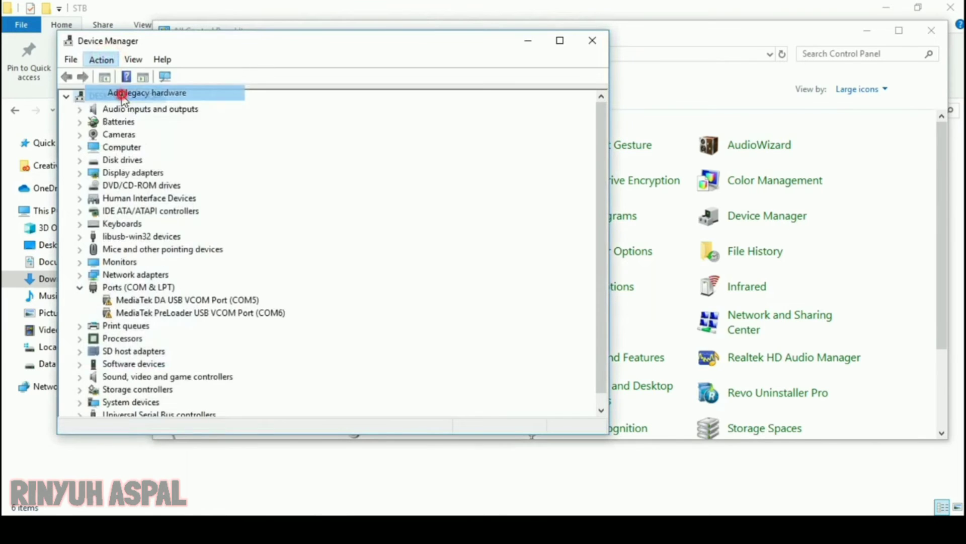
{"action": "left_click", "coordinate": [123, 92]}
{"action": "left_click", "coordinate": [383, 388]}
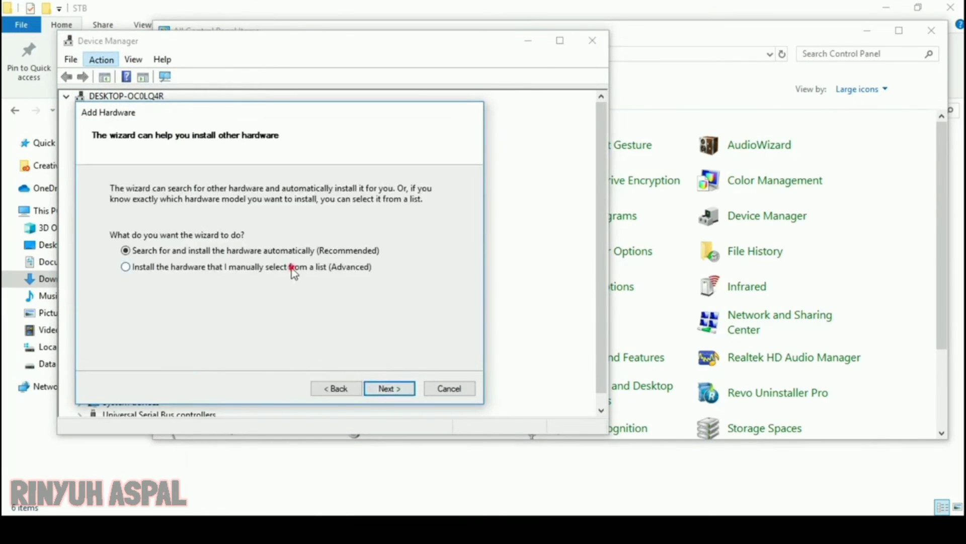
{"action": "left_click", "coordinate": [292, 267]}
{"action": "left_click", "coordinate": [388, 392]}
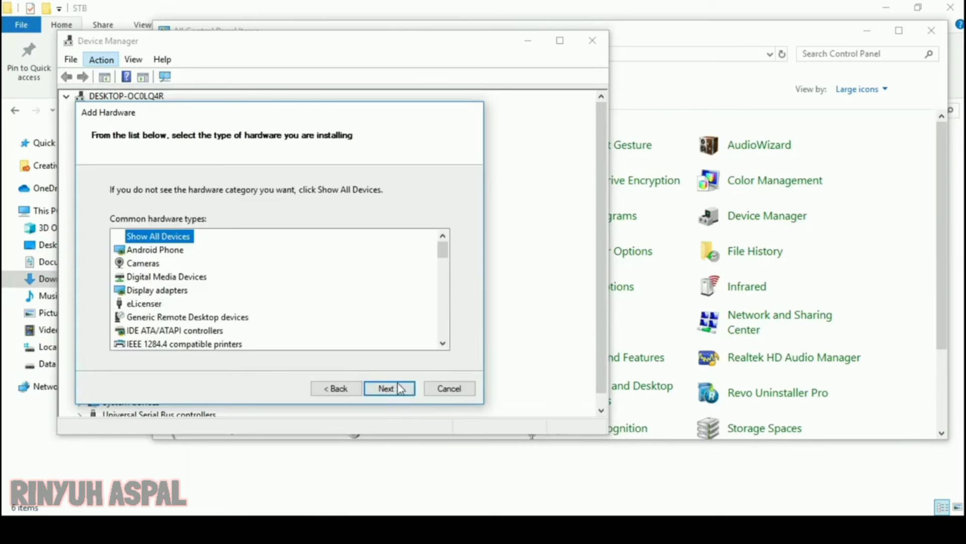
{"action": "left_click", "coordinate": [390, 390]}
Step: Load usb2ser_Windows_10_64_Bit.inf from disk as the driver source for the third device
{"action": "left_click", "coordinate": [405, 337]}
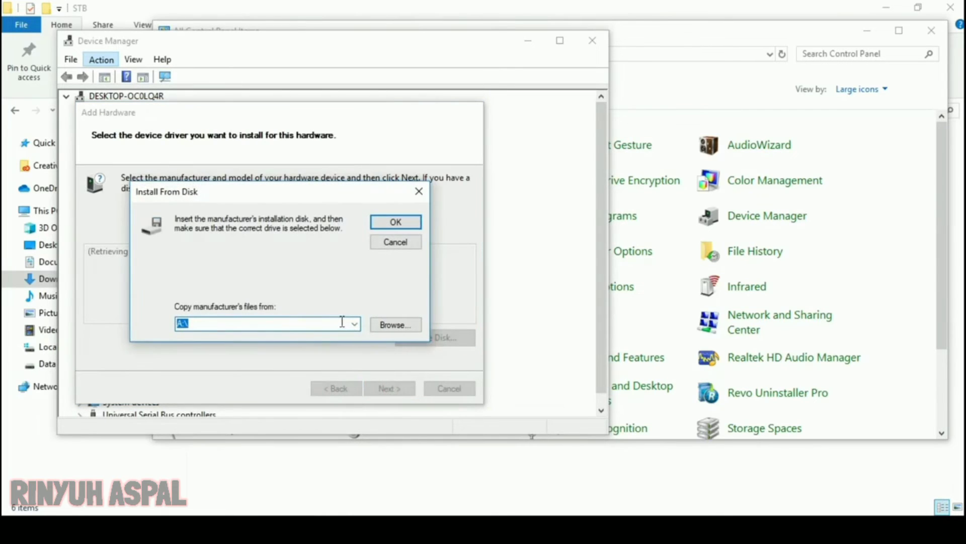
{"action": "left_click", "coordinate": [395, 325]}
{"action": "left_click", "coordinate": [272, 212]}
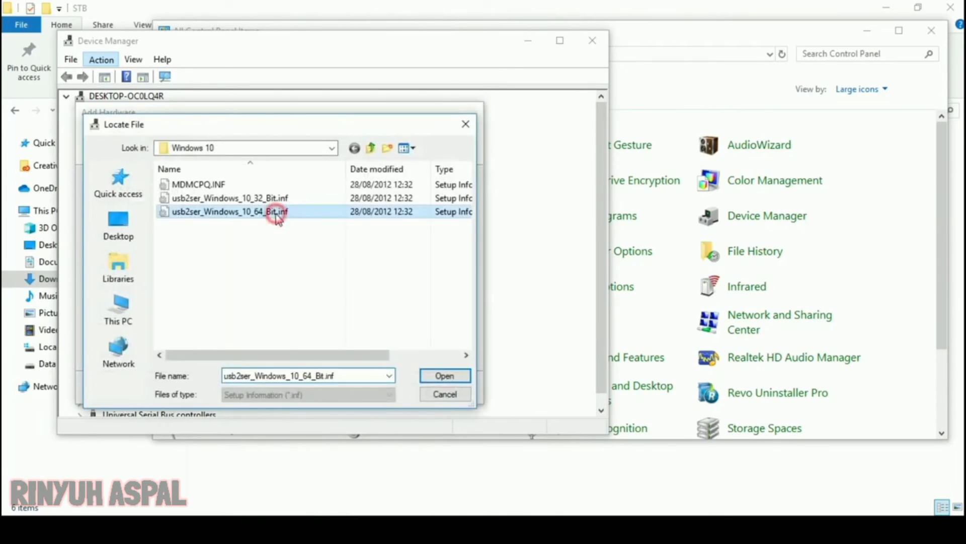
{"action": "left_click", "coordinate": [445, 377]}
{"action": "left_click", "coordinate": [392, 224]}
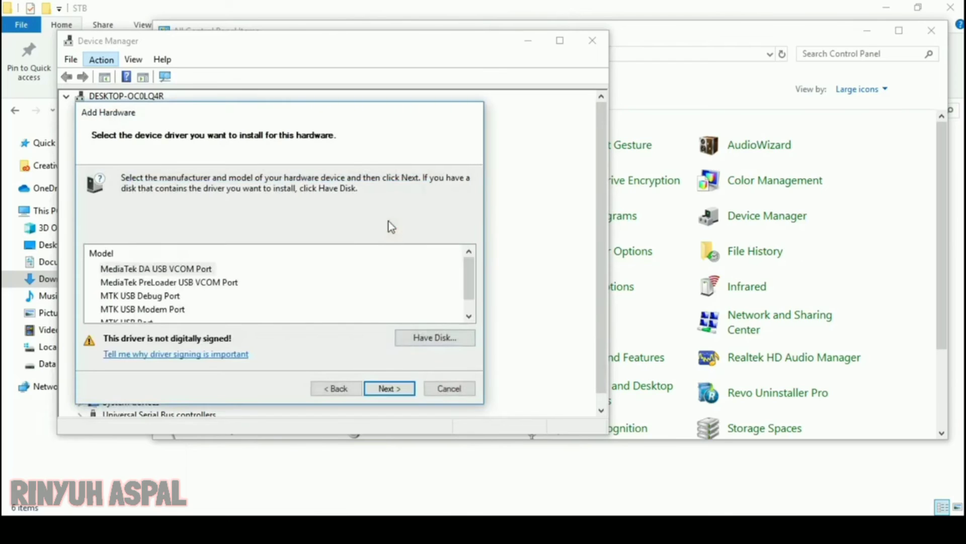
Step: Install the MTK USB Debug Port model and finish the Add Hardware wizard
{"action": "left_click", "coordinate": [158, 296]}
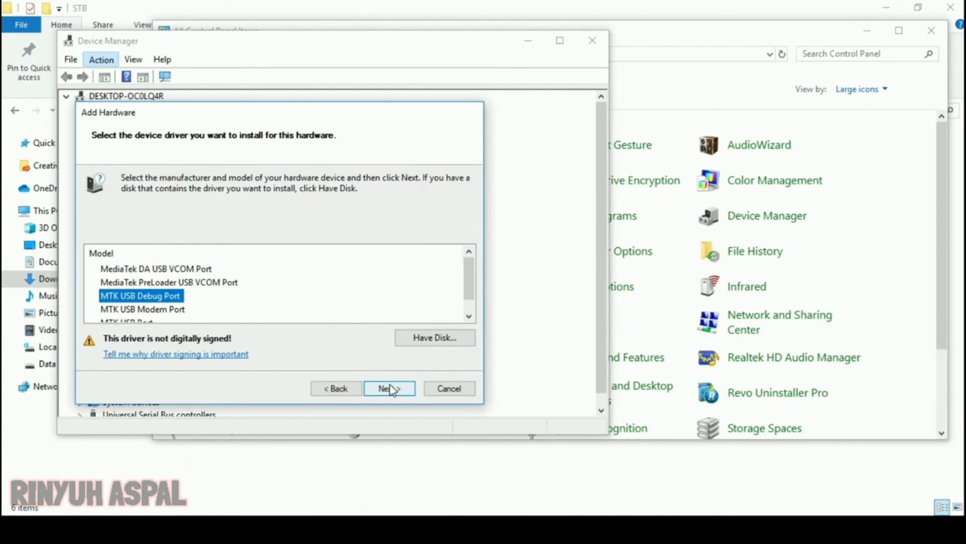
{"action": "left_click", "coordinate": [391, 388]}
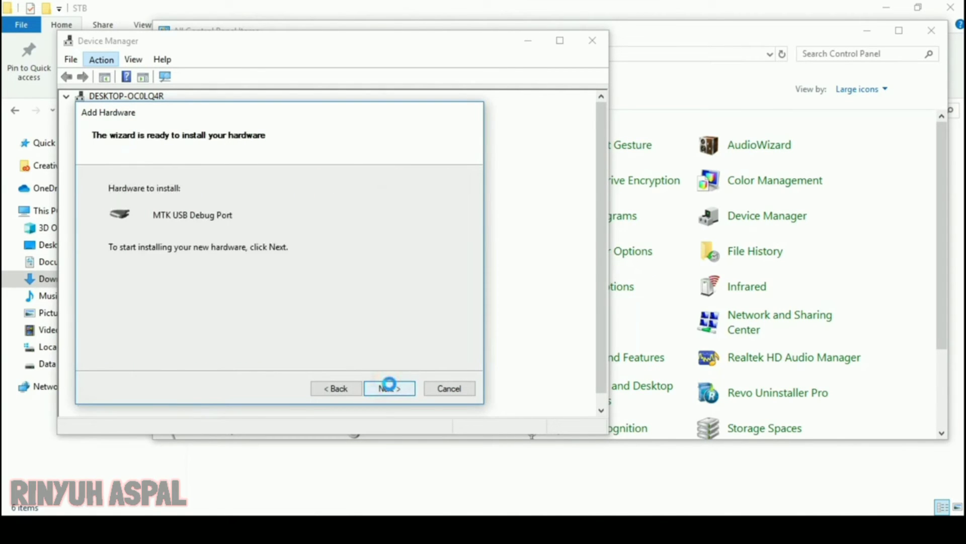
{"action": "left_click", "coordinate": [390, 386]}
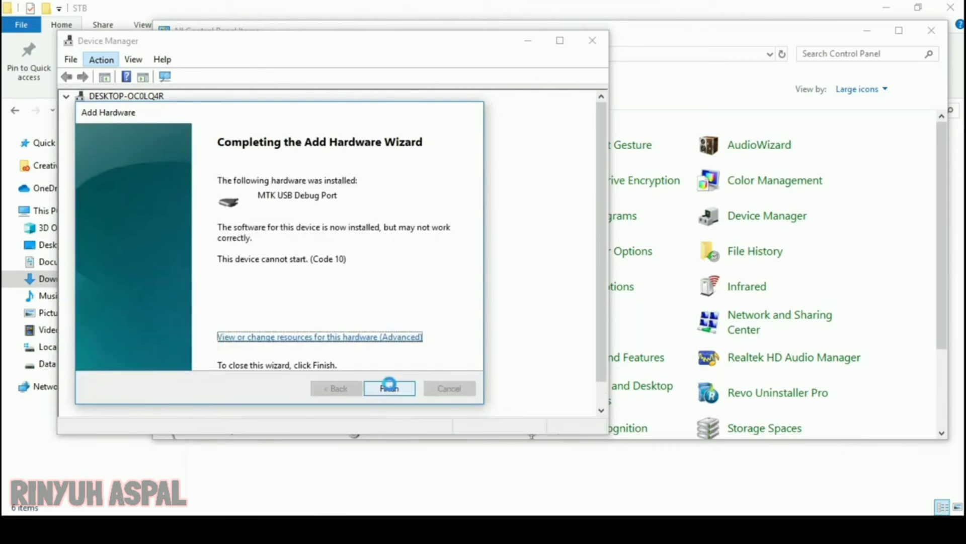
{"action": "left_click", "coordinate": [389, 387]}
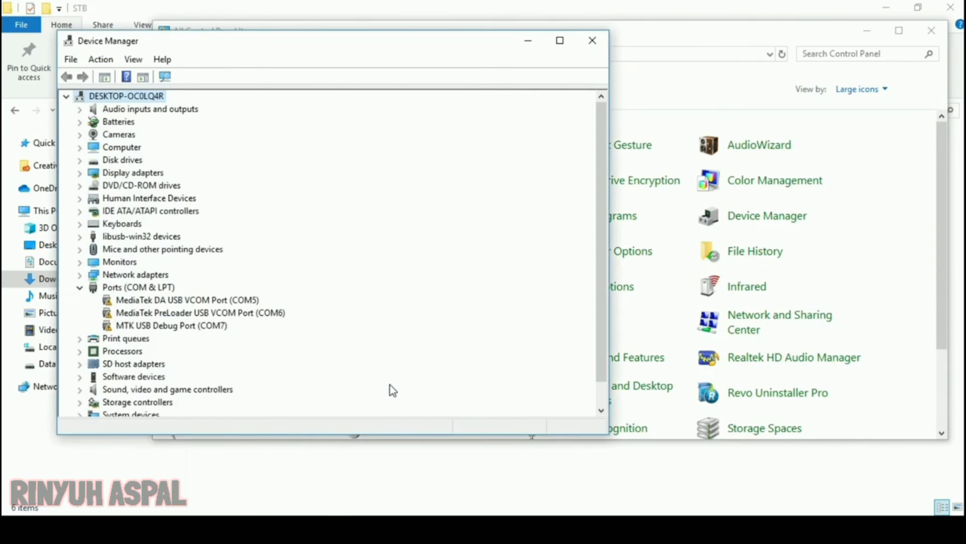
Step: Start adding a fourth legacy hardware device with manual selection from a list and all device types shown
{"action": "left_click", "coordinate": [100, 59]}
{"action": "left_click", "coordinate": [111, 91]}
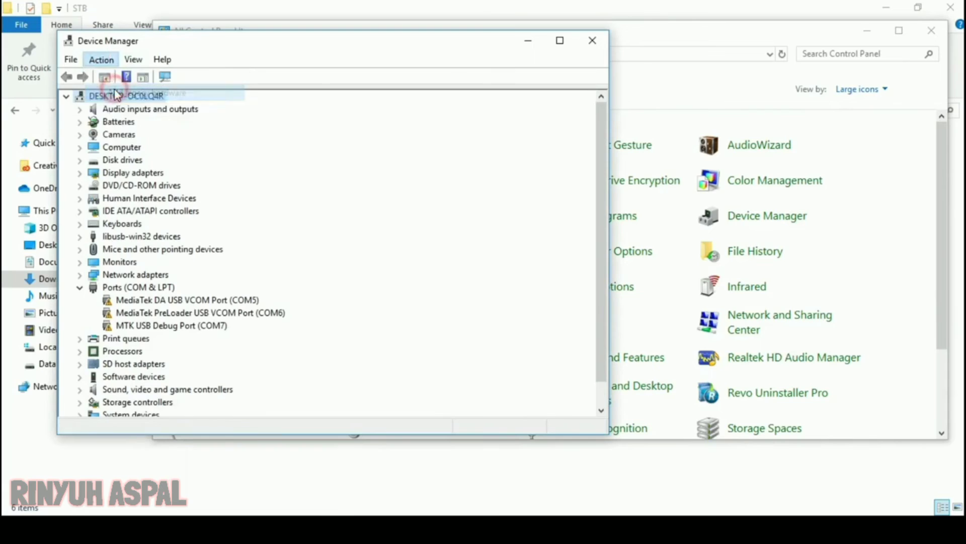
{"action": "left_click", "coordinate": [389, 388]}
{"action": "left_click", "coordinate": [252, 266]}
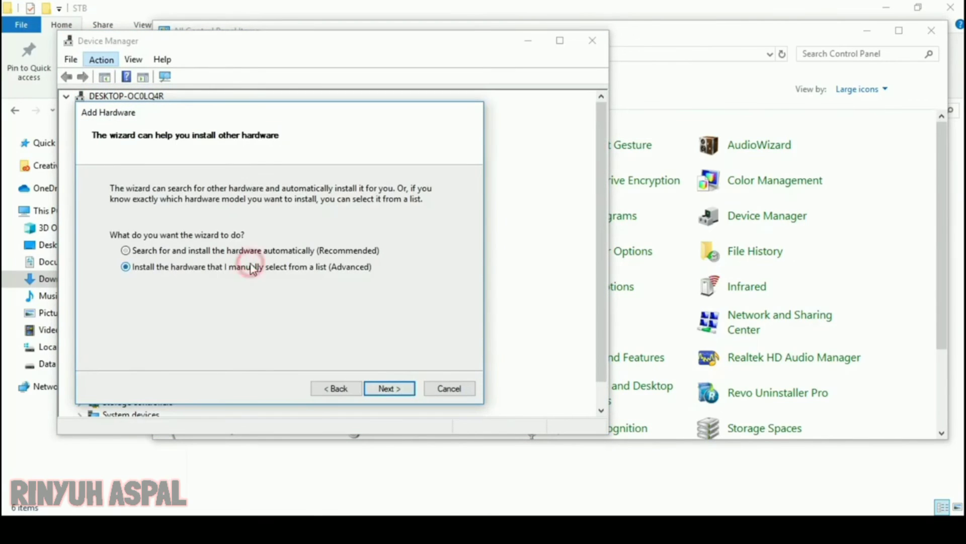
{"action": "left_click", "coordinate": [394, 389]}
{"action": "left_click", "coordinate": [395, 389]}
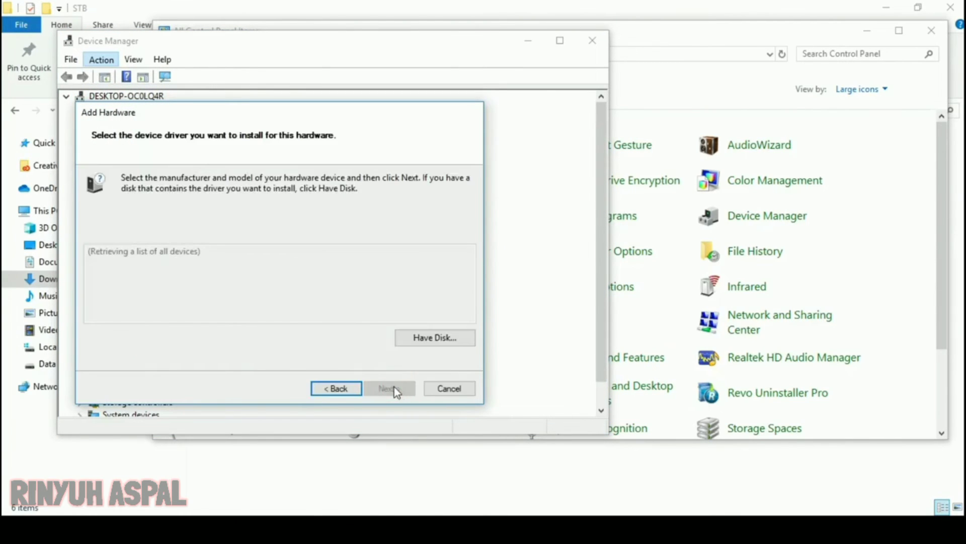
Step: Load usb2ser_Windows_10_64_Bit.inf from disk as the driver source for the fourth device
{"action": "left_click", "coordinate": [426, 337]}
{"action": "left_click", "coordinate": [392, 323]}
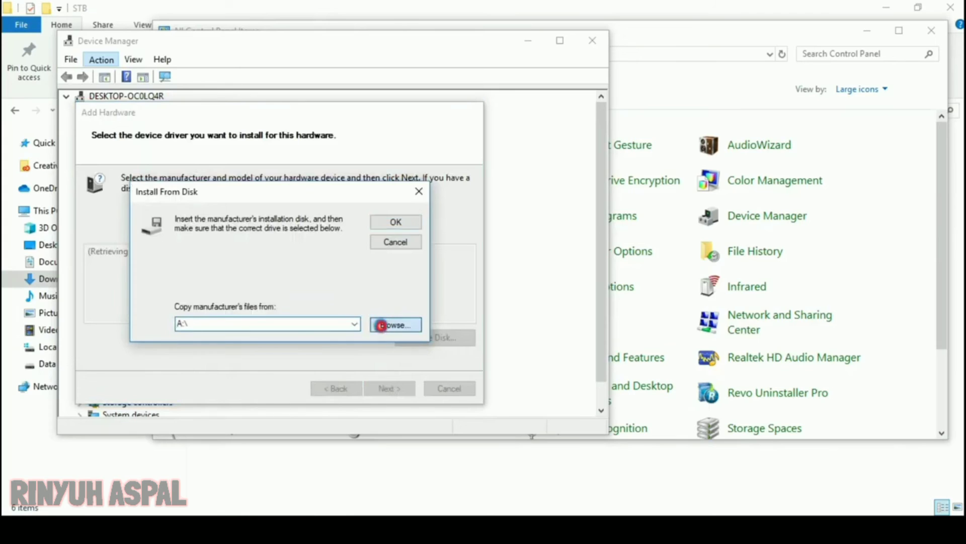
{"action": "left_click", "coordinate": [312, 217]}
{"action": "left_click", "coordinate": [440, 377]}
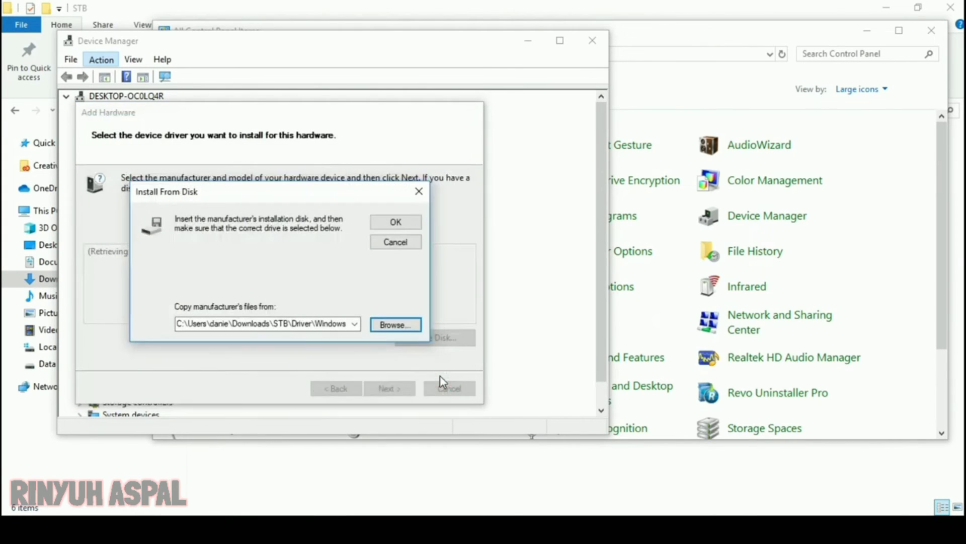
{"action": "left_click", "coordinate": [394, 225]}
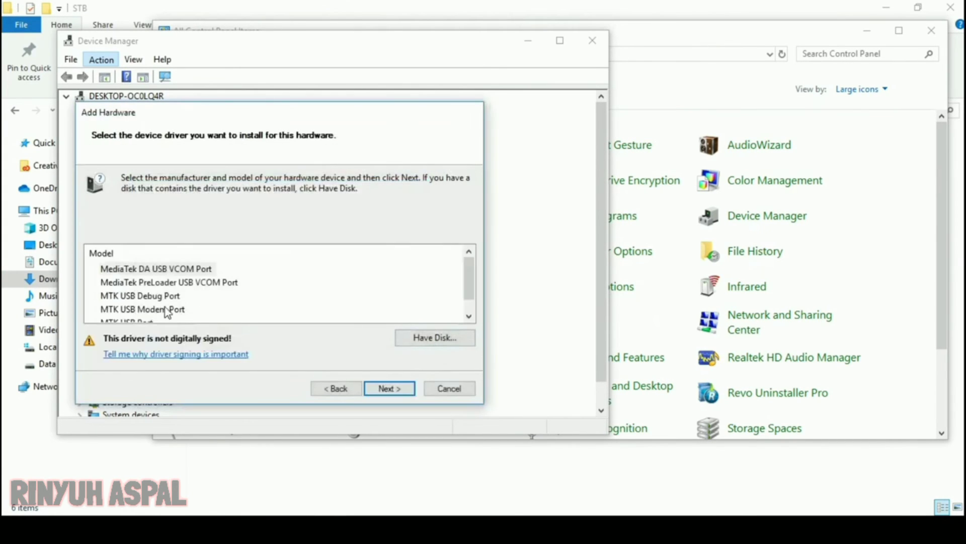
Step: Install the MTK USB Modem Port model and finish the Add Hardware wizard
{"action": "left_click", "coordinate": [146, 309]}
{"action": "left_click", "coordinate": [387, 388]}
{"action": "left_click", "coordinate": [387, 389]}
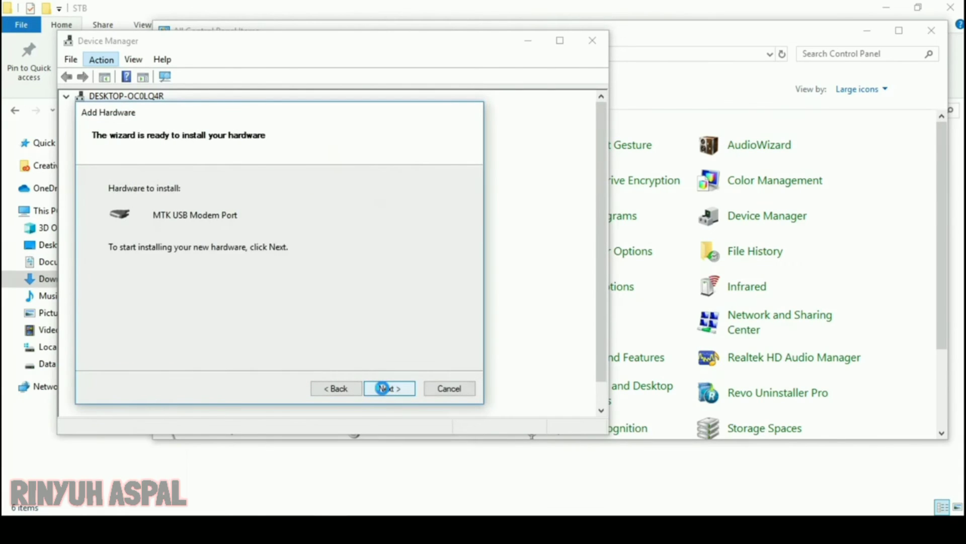
{"action": "left_click", "coordinate": [382, 389]}
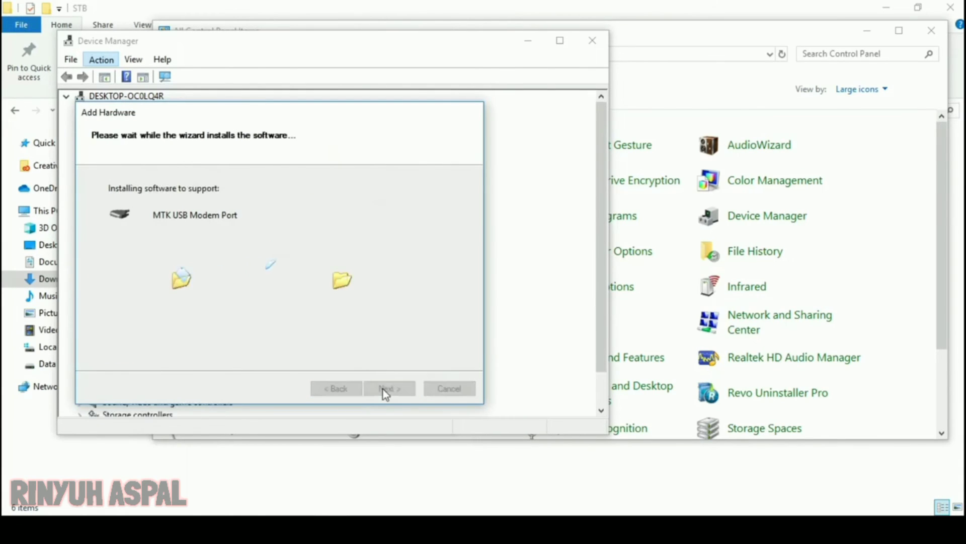
{"action": "left_click", "coordinate": [383, 388]}
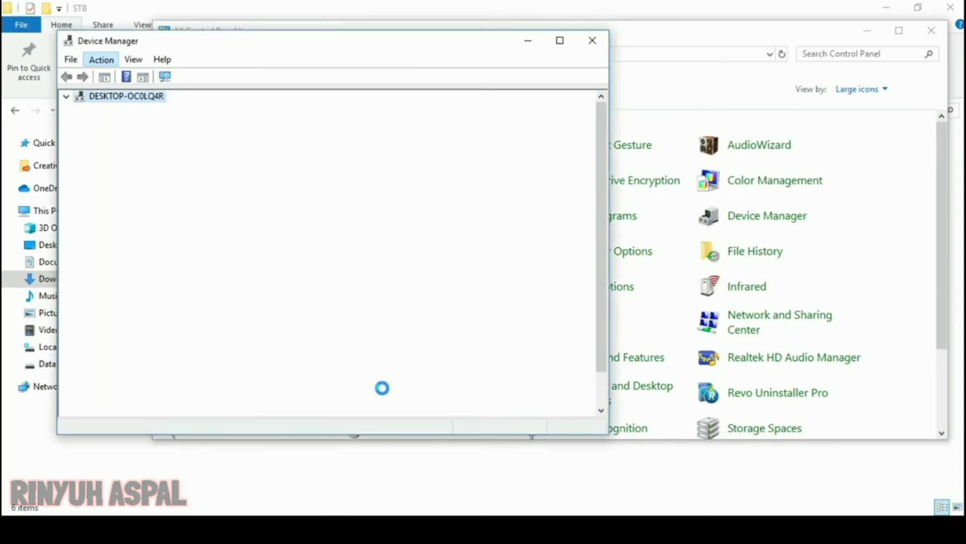
Step: Start adding a fifth legacy hardware device with manual selection from a list and all device types shown
{"action": "left_click", "coordinate": [102, 60]}
{"action": "left_click", "coordinate": [112, 93]}
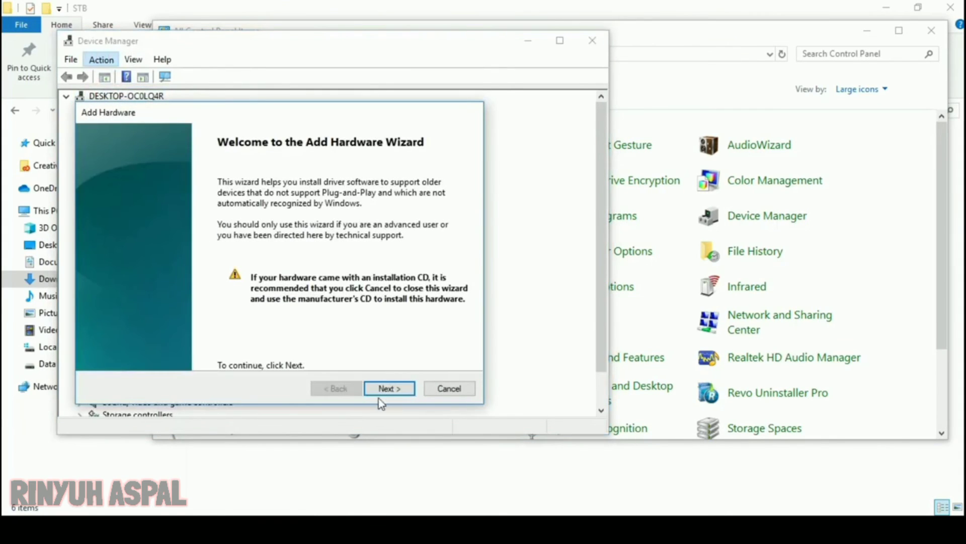
{"action": "left_click", "coordinate": [378, 390]}
{"action": "left_click", "coordinate": [222, 266]}
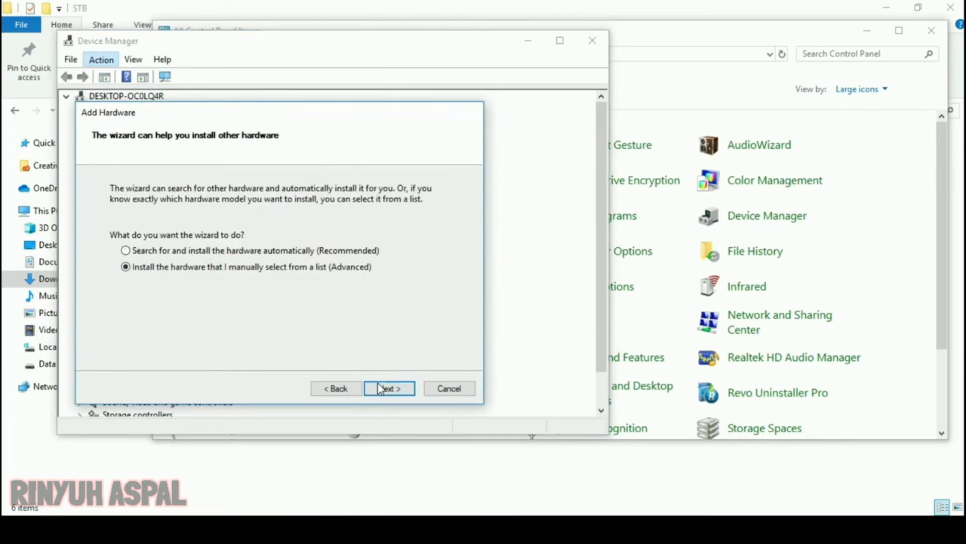
{"action": "left_click", "coordinate": [378, 386]}
{"action": "left_click", "coordinate": [379, 389]}
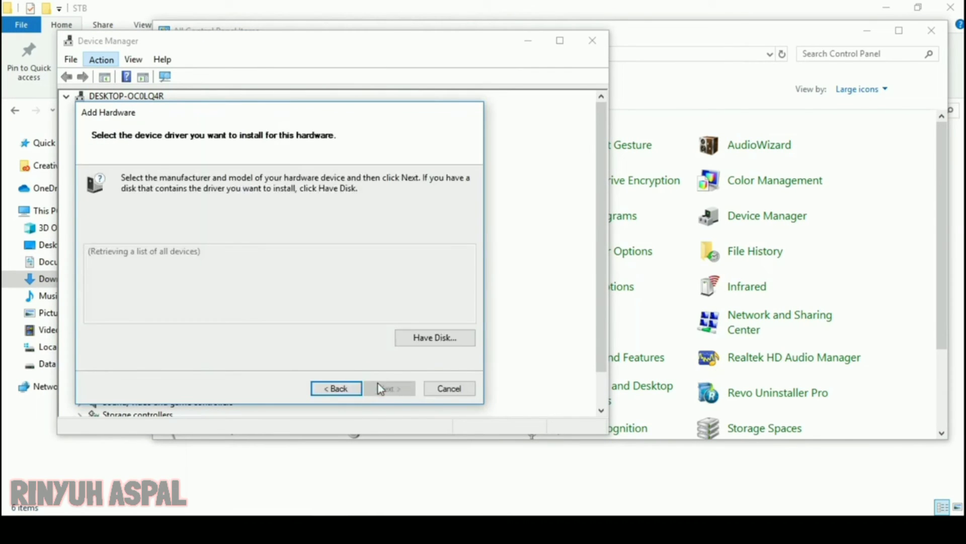
Step: Load usb2ser_Windows_10_64_Bit.inf from disk as the driver source for the fifth device
{"action": "left_click", "coordinate": [438, 337]}
{"action": "left_click", "coordinate": [394, 324]}
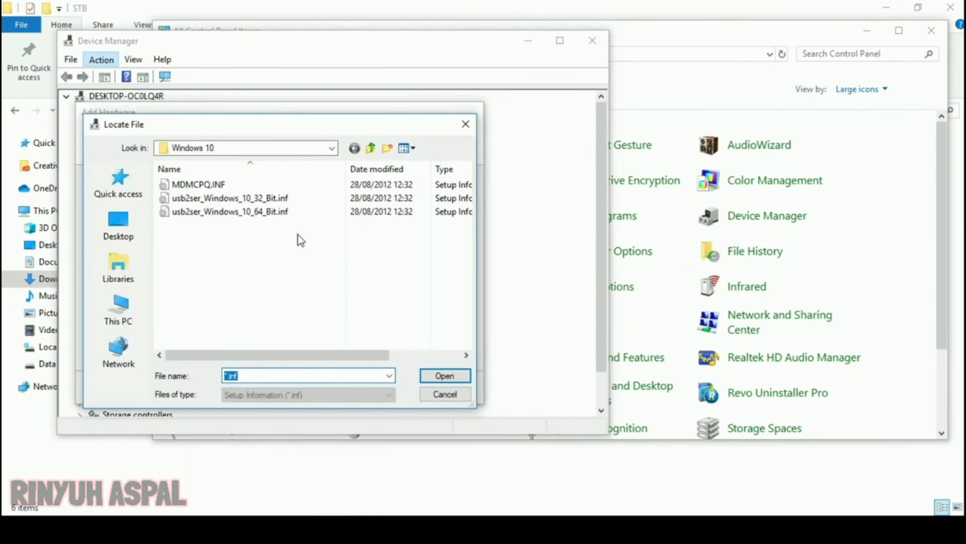
{"action": "left_click", "coordinate": [282, 211]}
{"action": "left_click", "coordinate": [442, 378]}
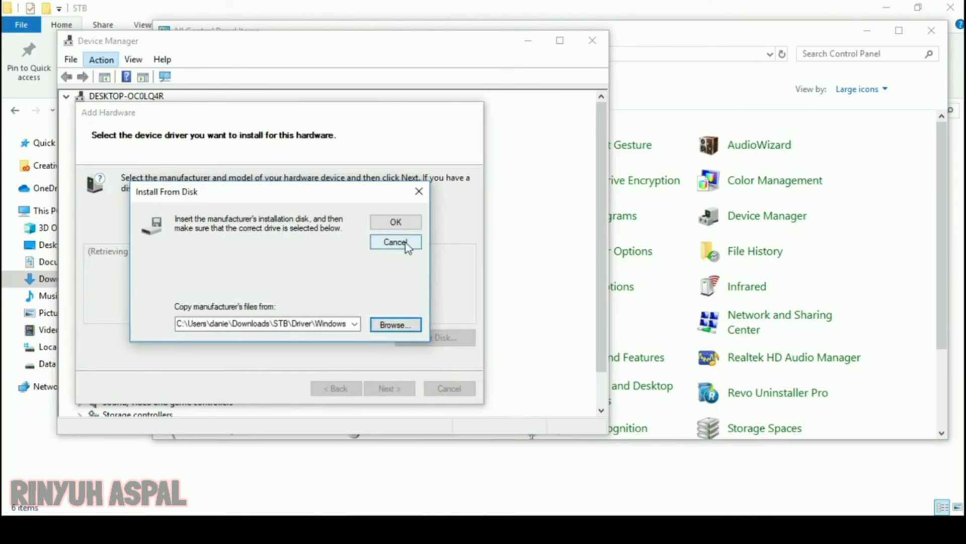
{"action": "left_click", "coordinate": [401, 222]}
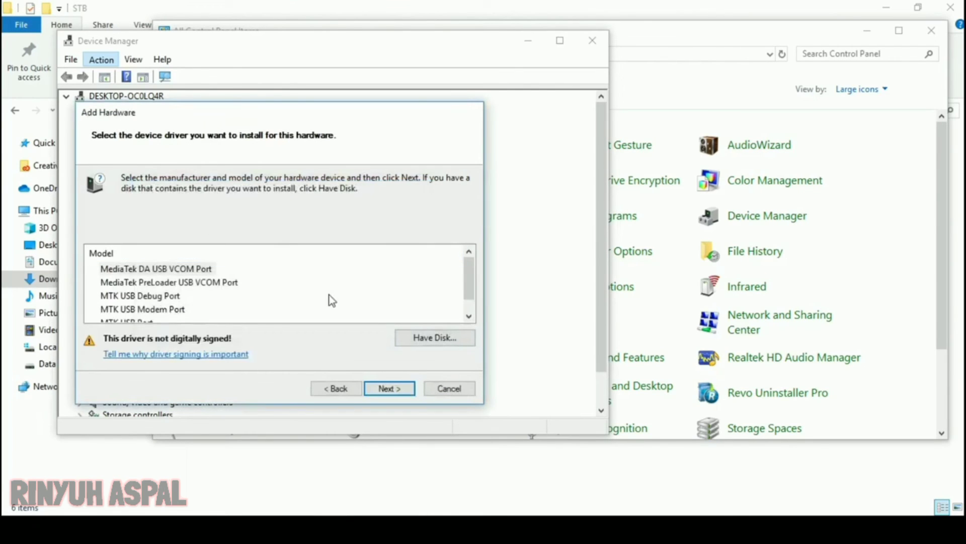
Step: Install the MTK USB Port model and finish the Add Hardware wizard
{"action": "left_click_drag", "start_coordinate": [469, 265], "coordinate": [469, 276]}
{"action": "left_click", "coordinate": [122, 310]}
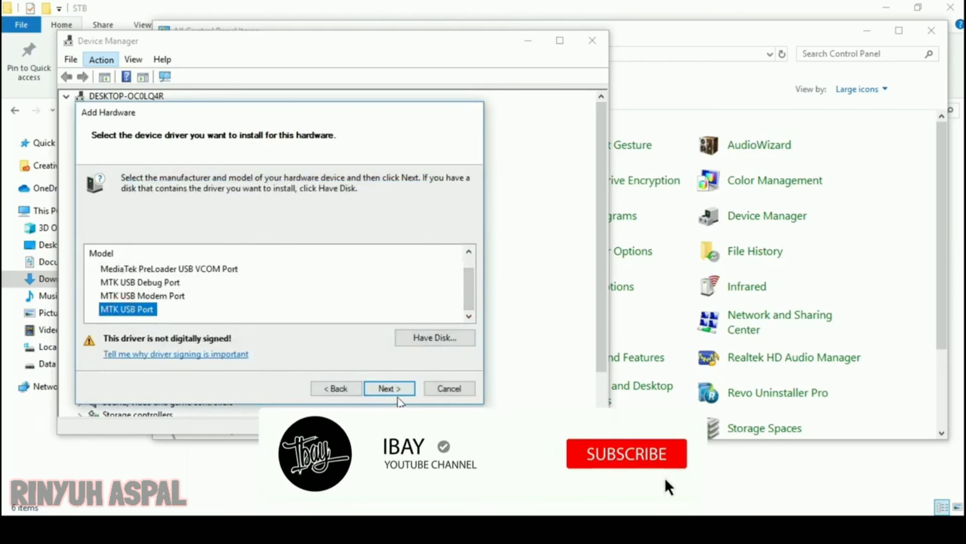
{"action": "left_click", "coordinate": [395, 389]}
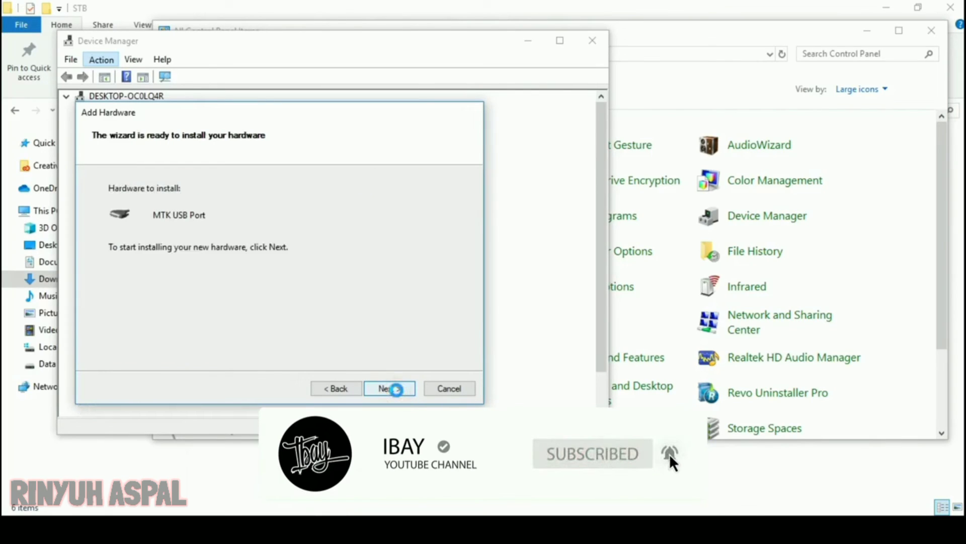
{"action": "left_click", "coordinate": [395, 388]}
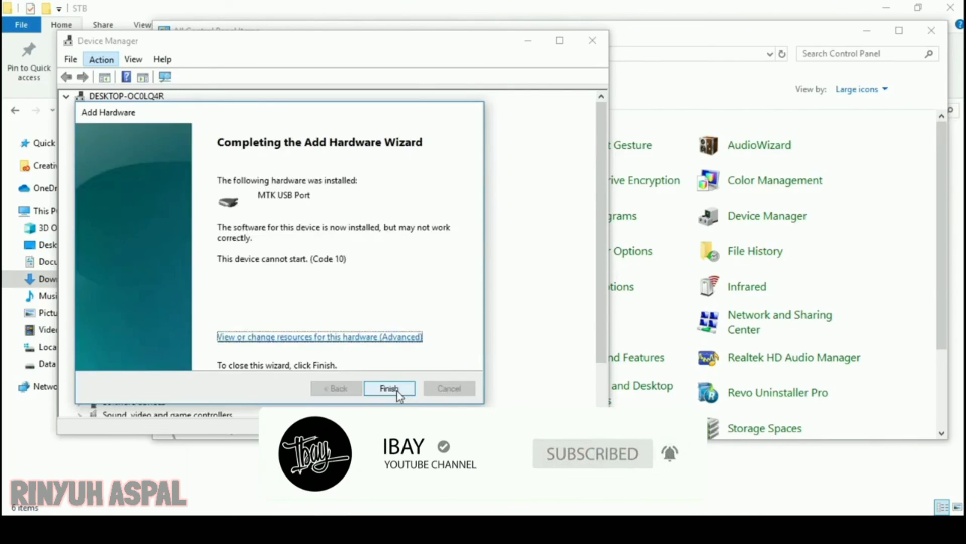
{"action": "left_click", "coordinate": [397, 388]}
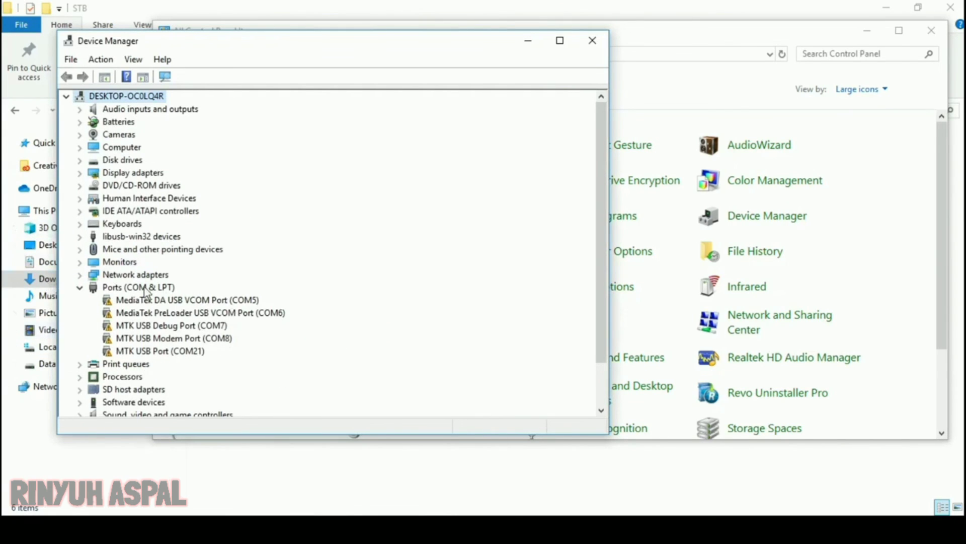
Step: Close Device Manager, Control Panel and the STB folder window to return to the desktop
{"action": "left_click", "coordinate": [592, 40]}
{"action": "left_click", "coordinate": [935, 37]}
{"action": "left_click", "coordinate": [951, 7]}
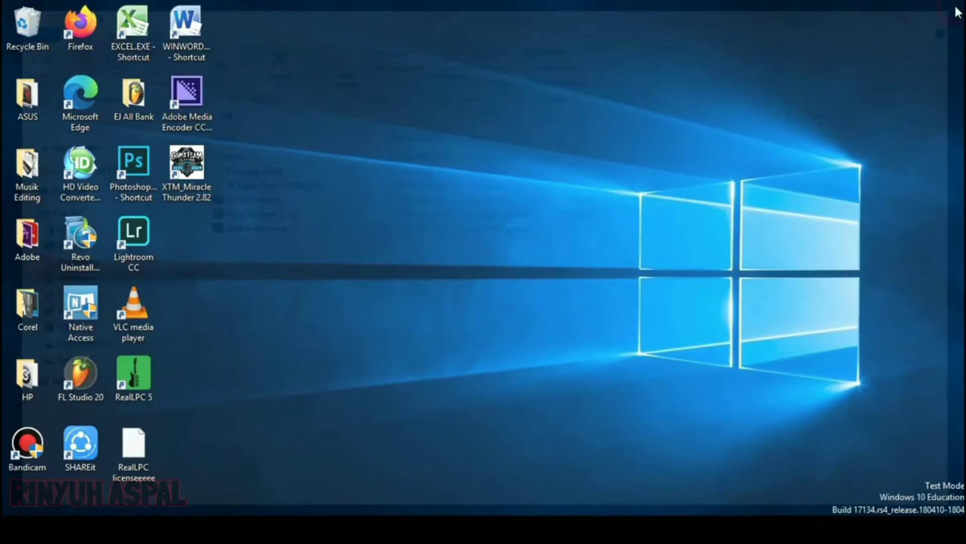